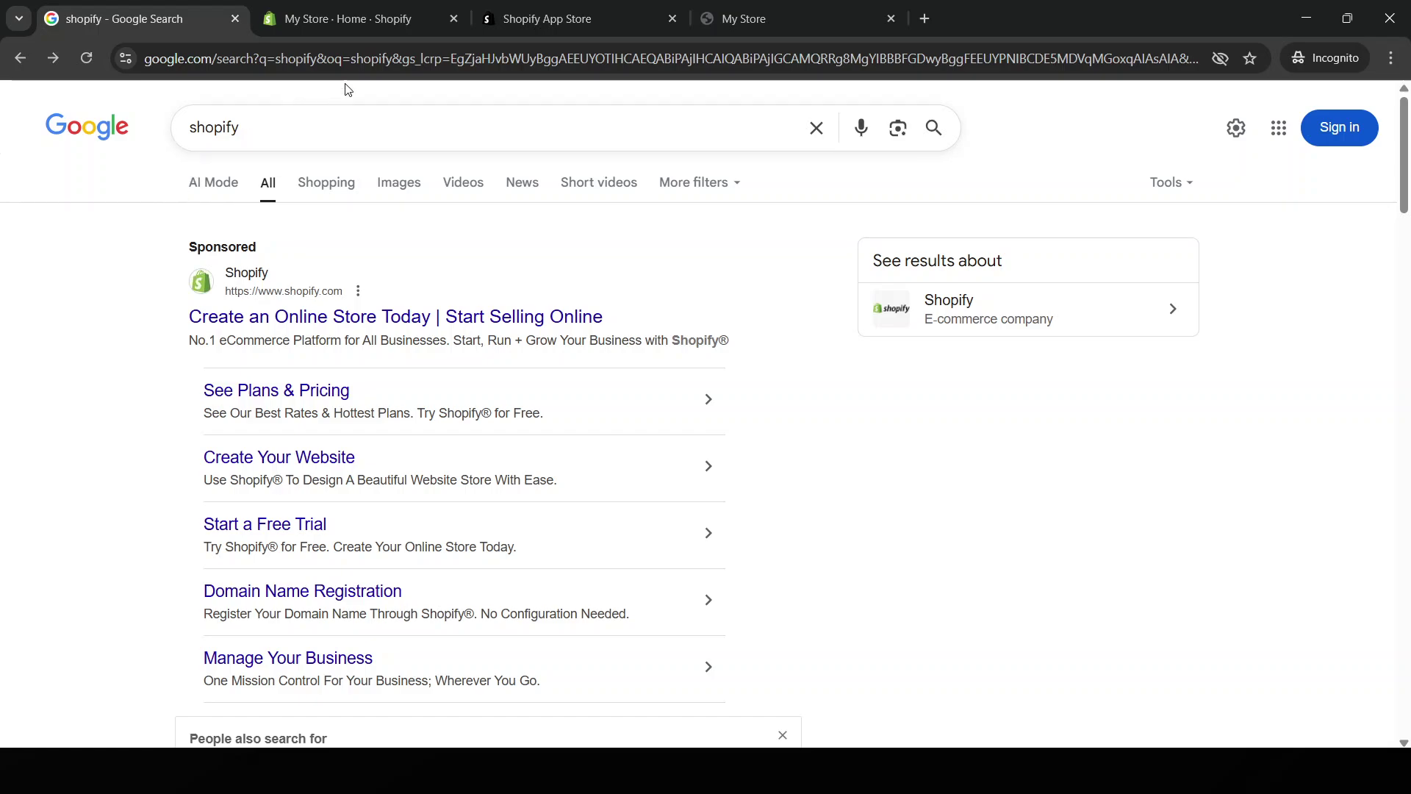
Step: Switch to the My Store admin in Shopify and open its Products page
click(345, 19)
click(378, 53)
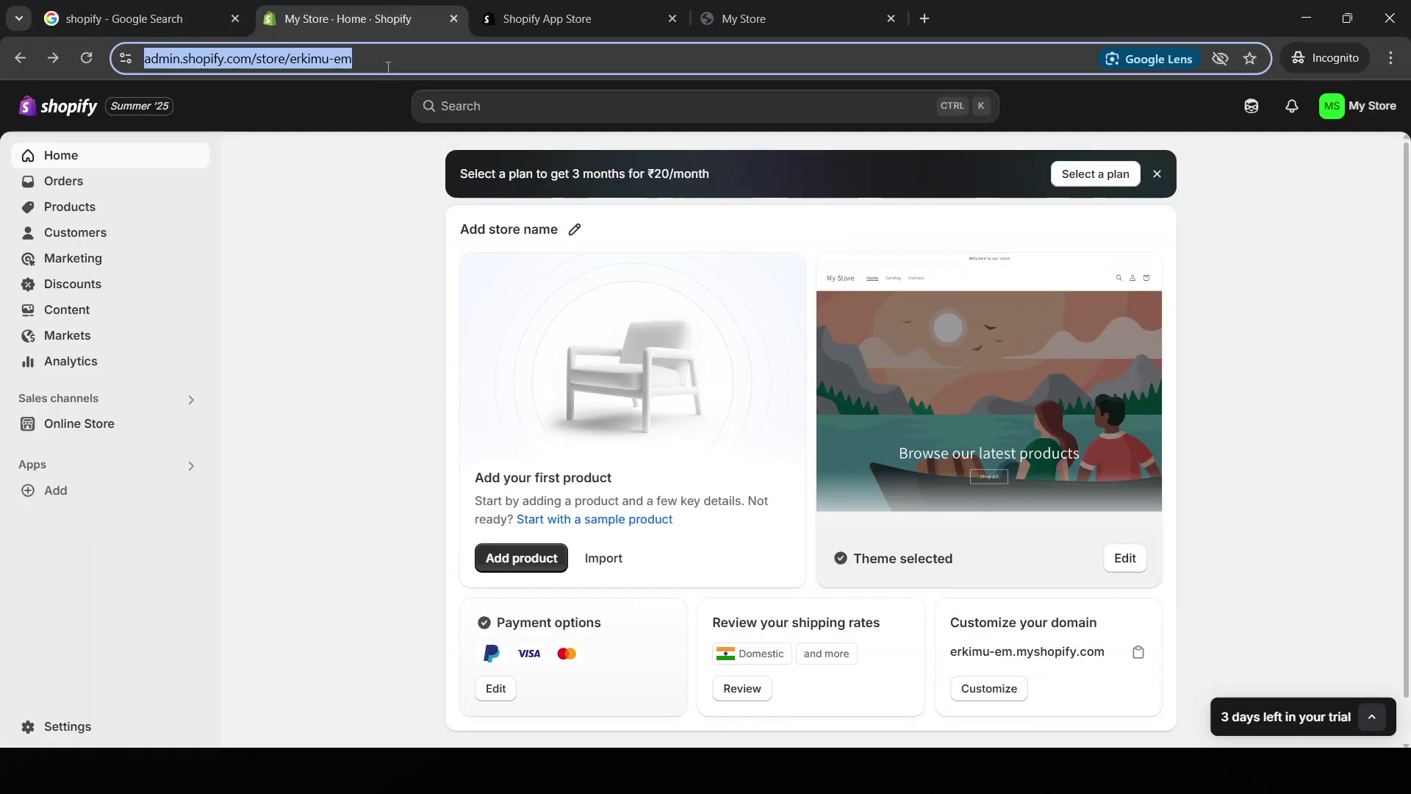
click(372, 107)
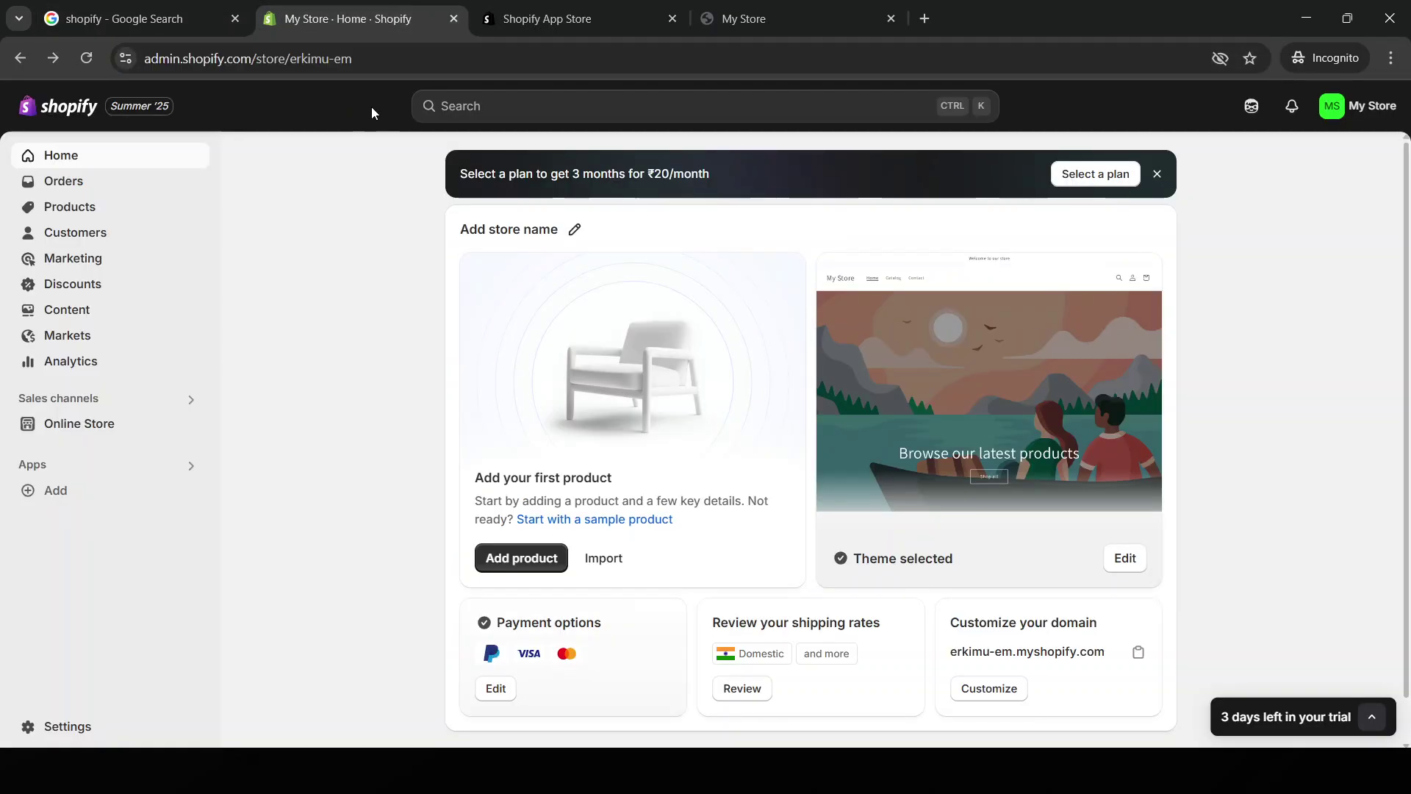
click(229, 63)
click(149, 147)
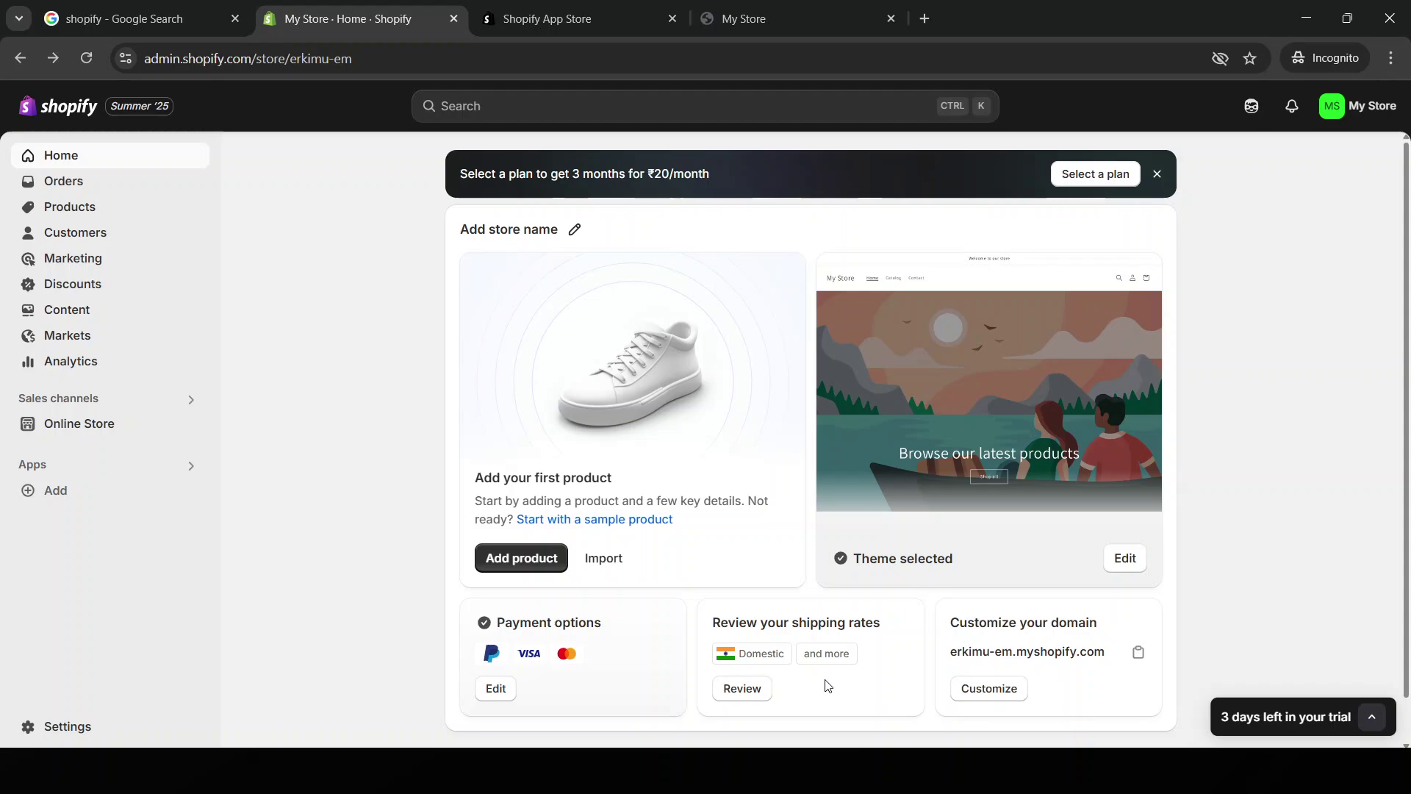
click(108, 205)
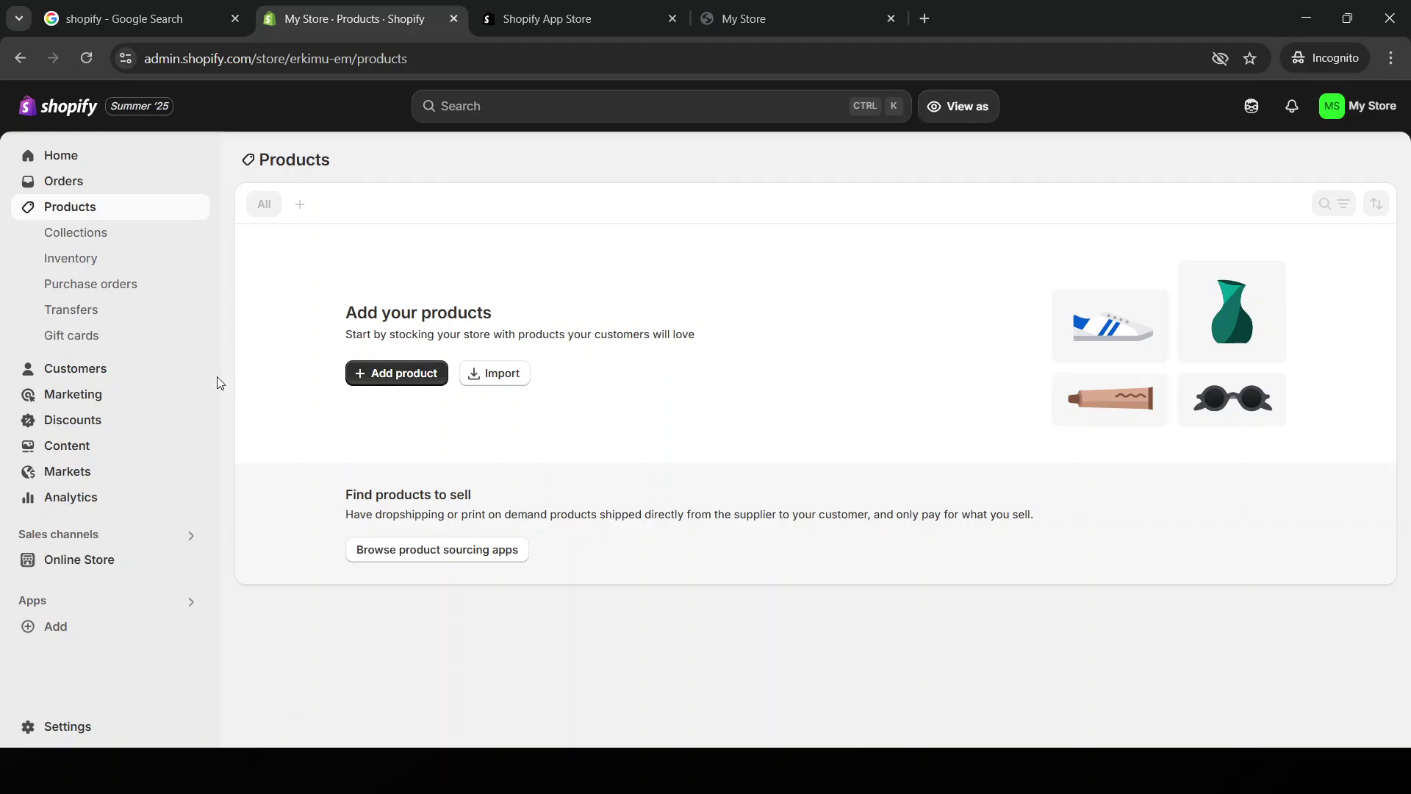
click(156, 258)
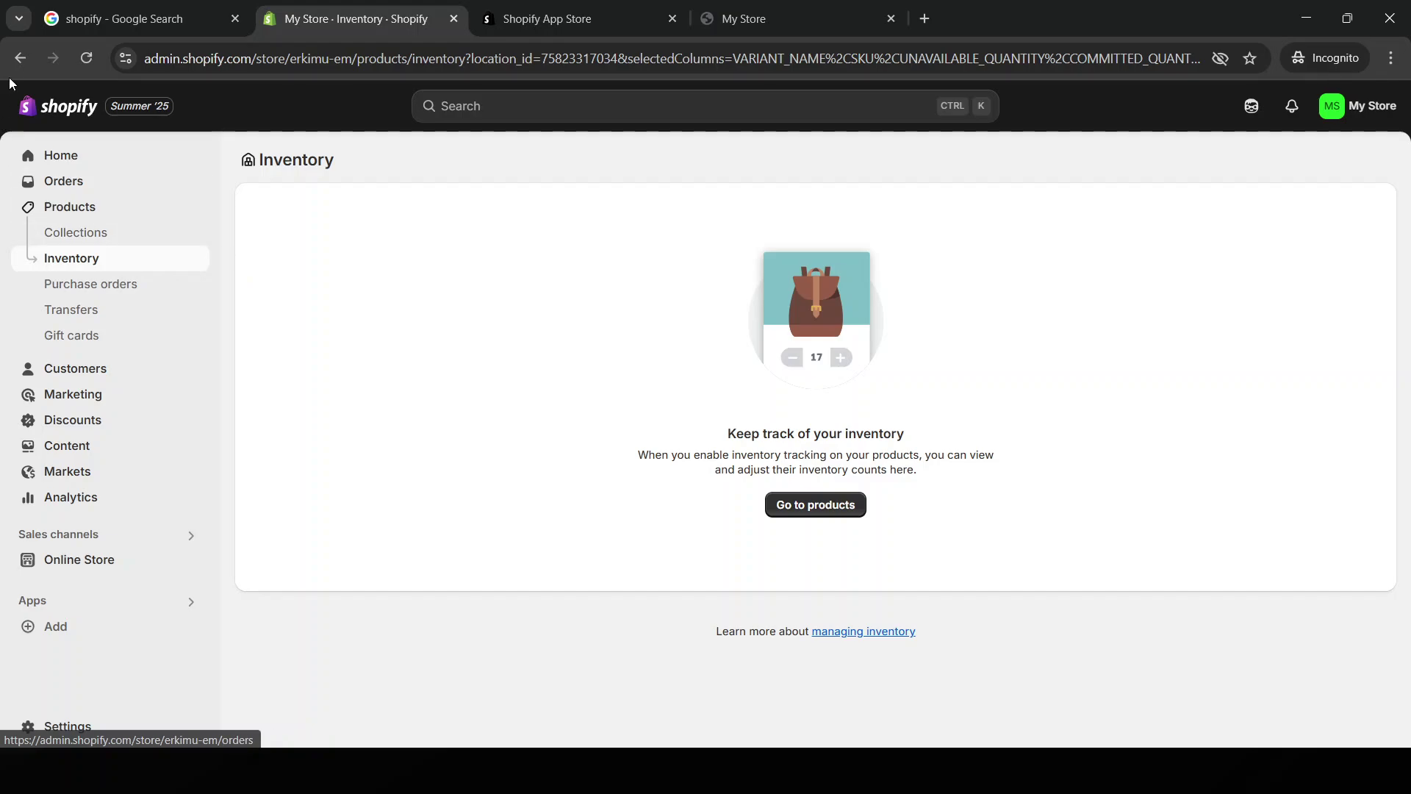
click(19, 58)
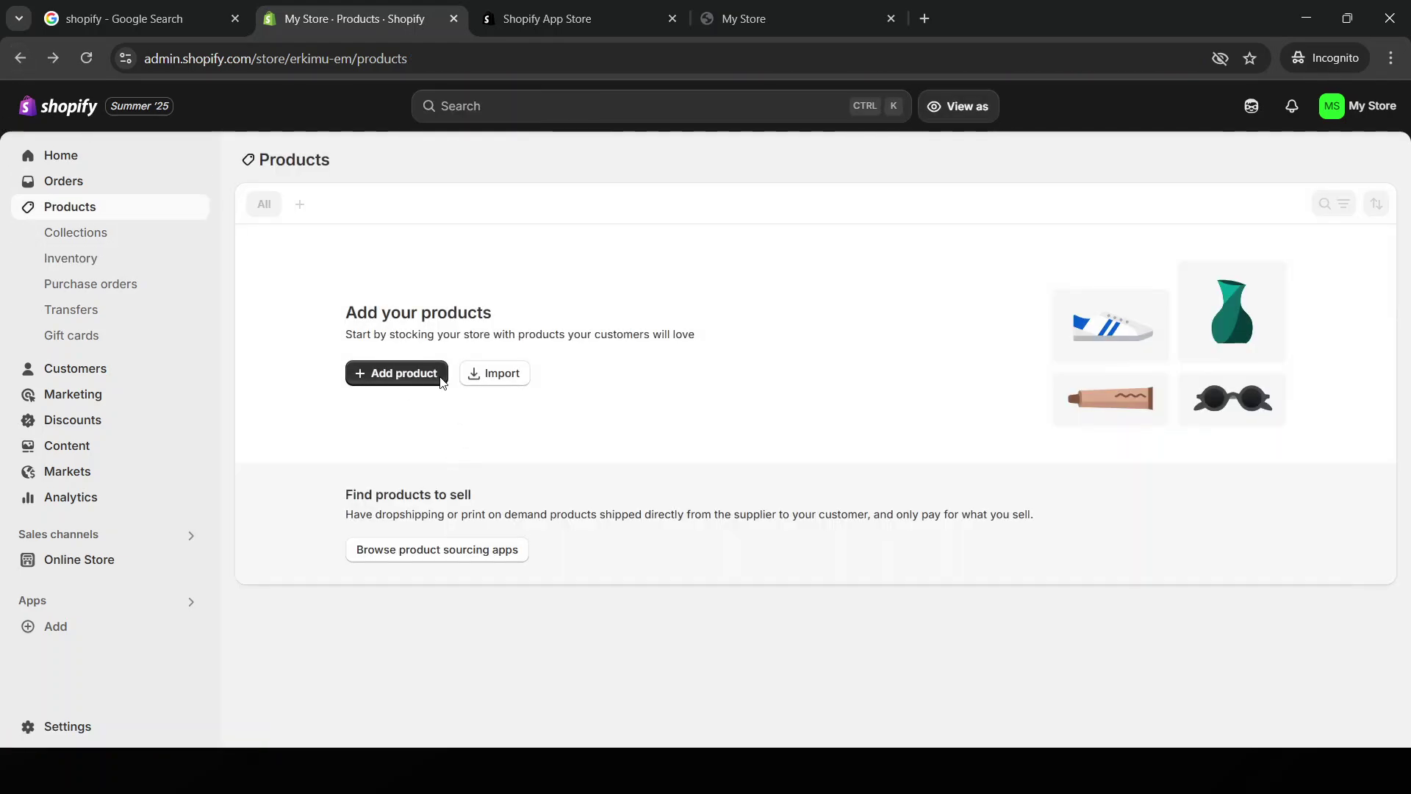
Step: Start a new product and title it "e book"
click(404, 380)
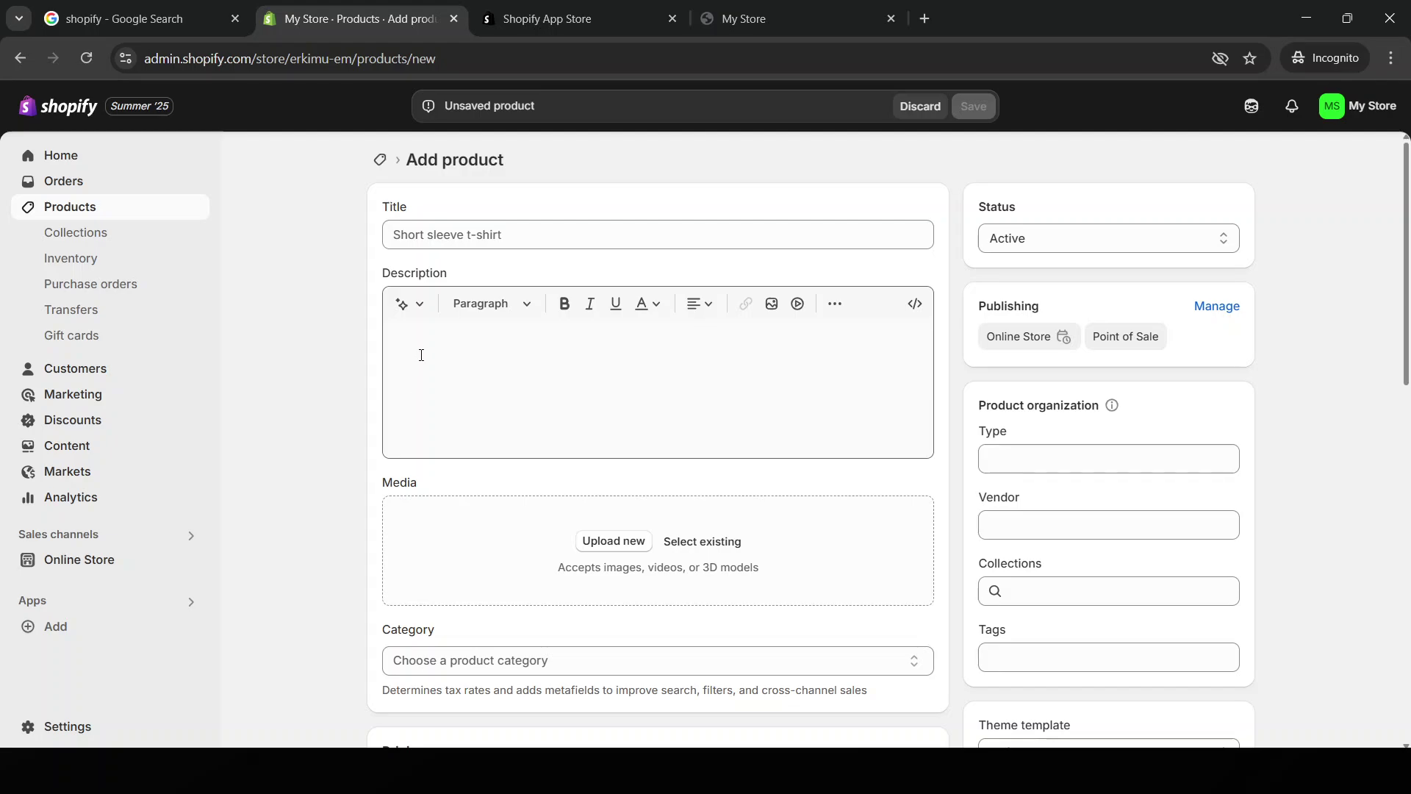
click(455, 231)
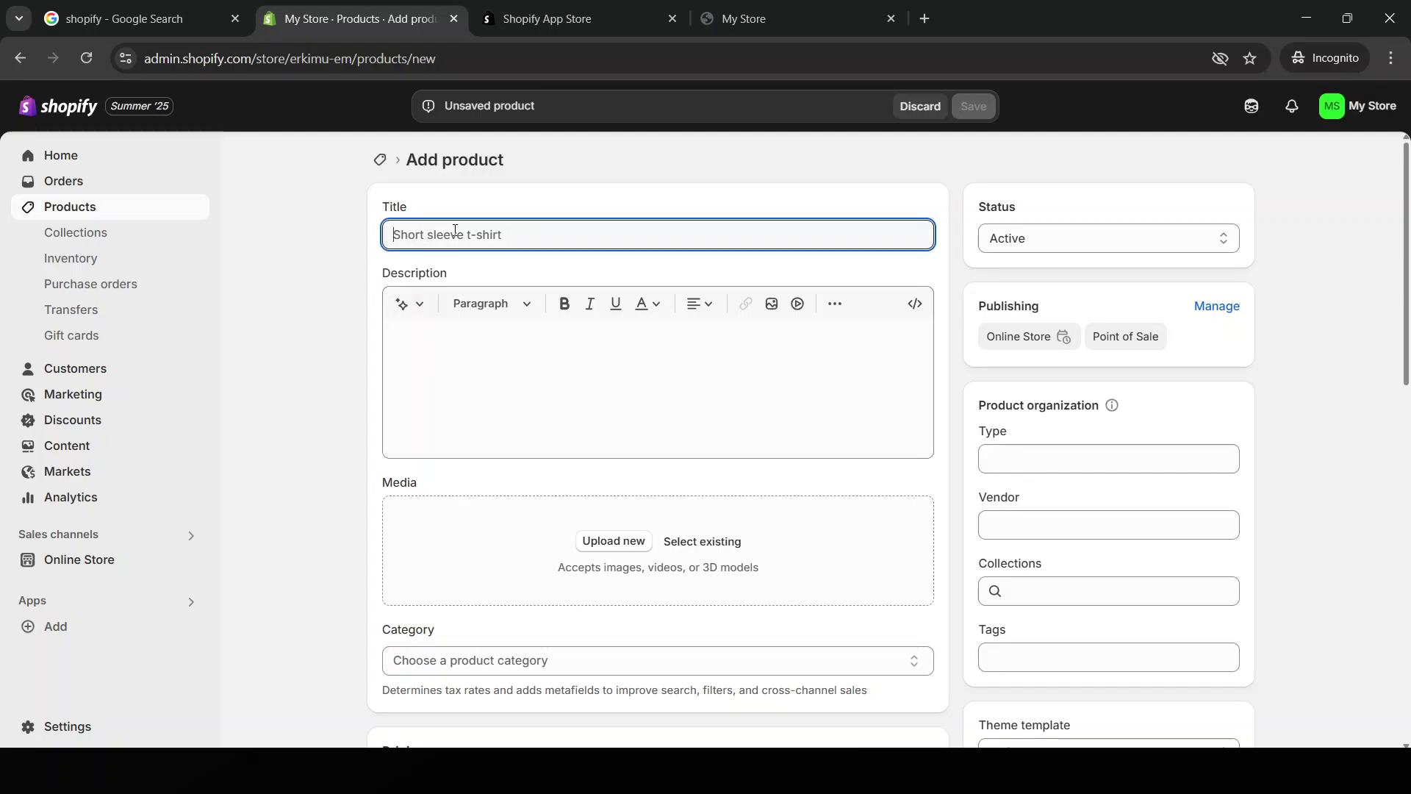
text(e book)
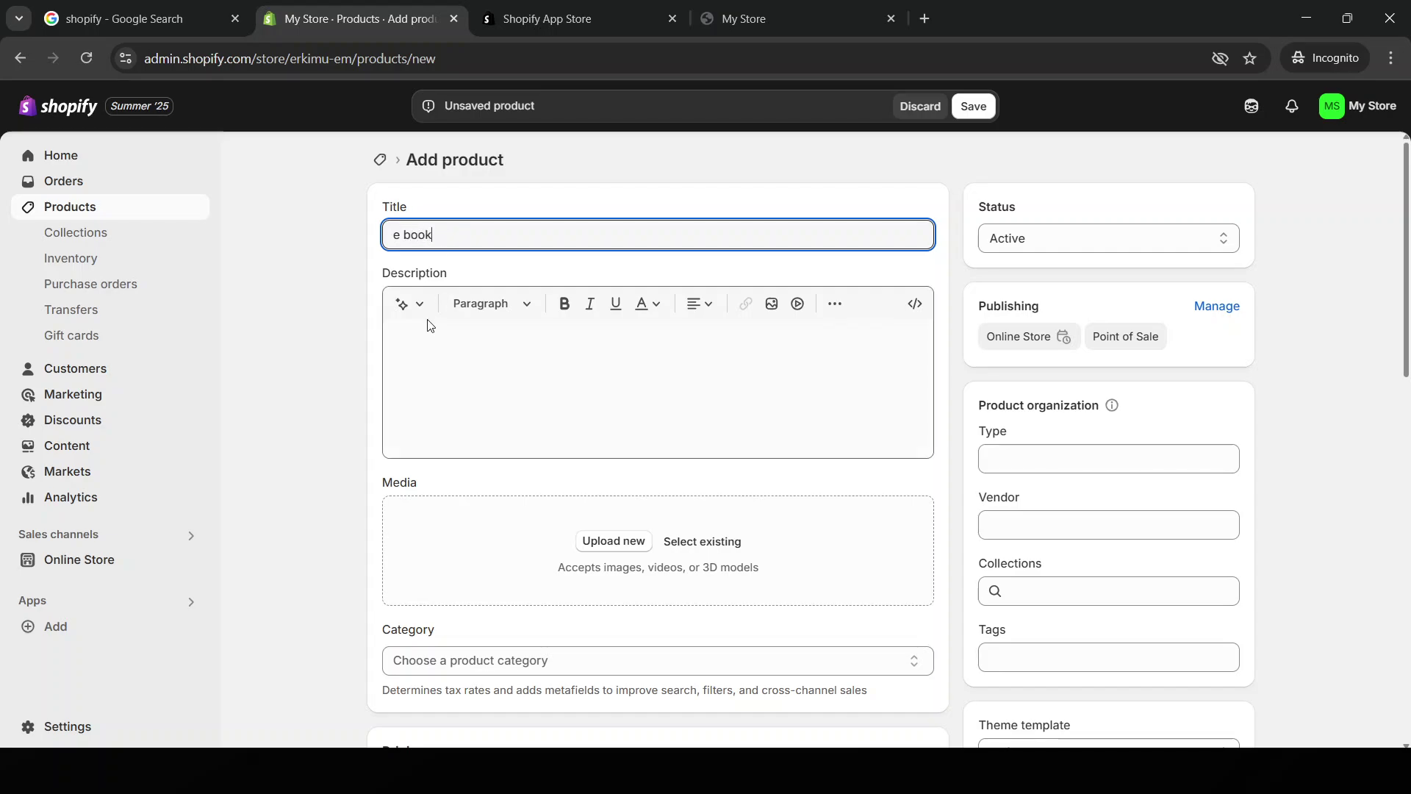
Step: Generate a product description from the keywords "e book" in the Expert tone and keep it
click(404, 304)
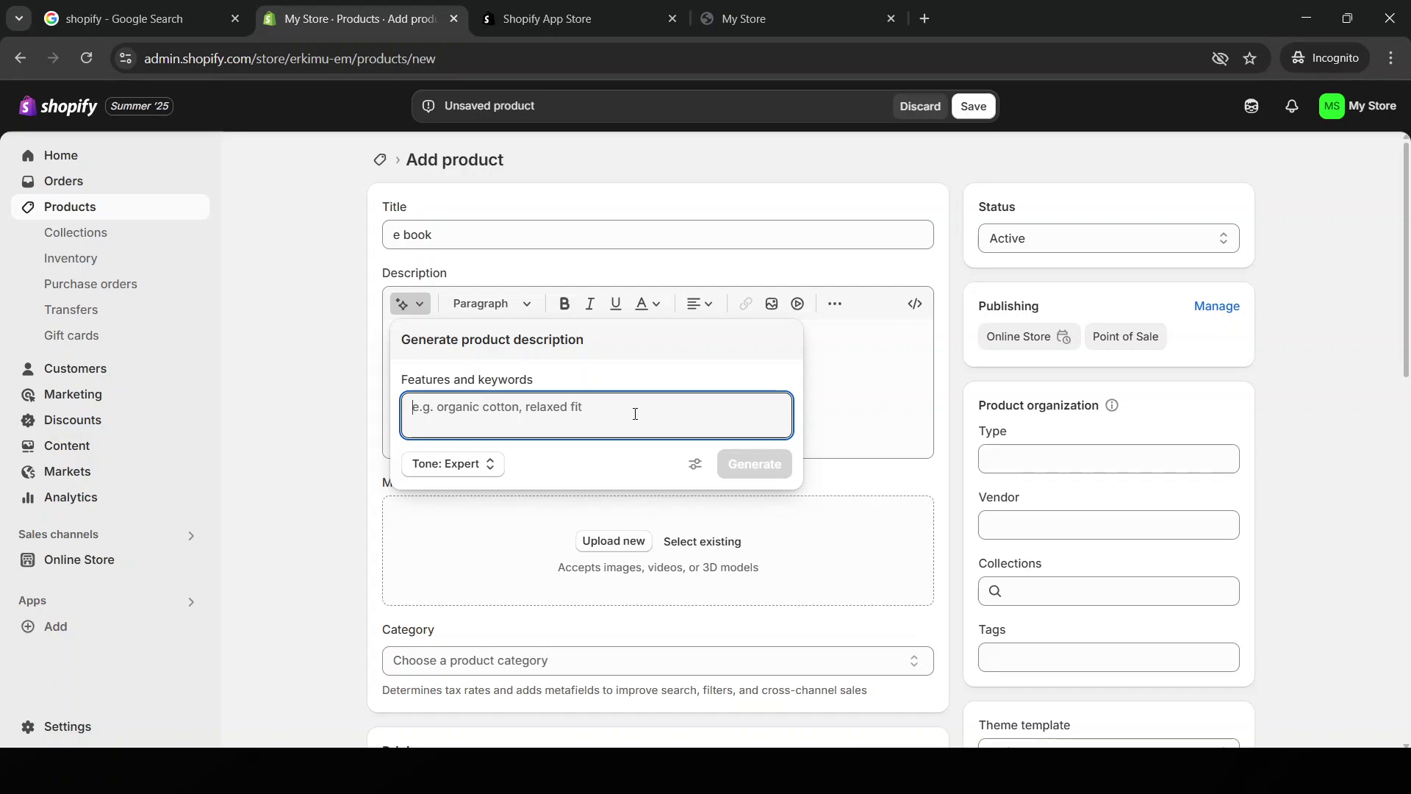
text(e book)
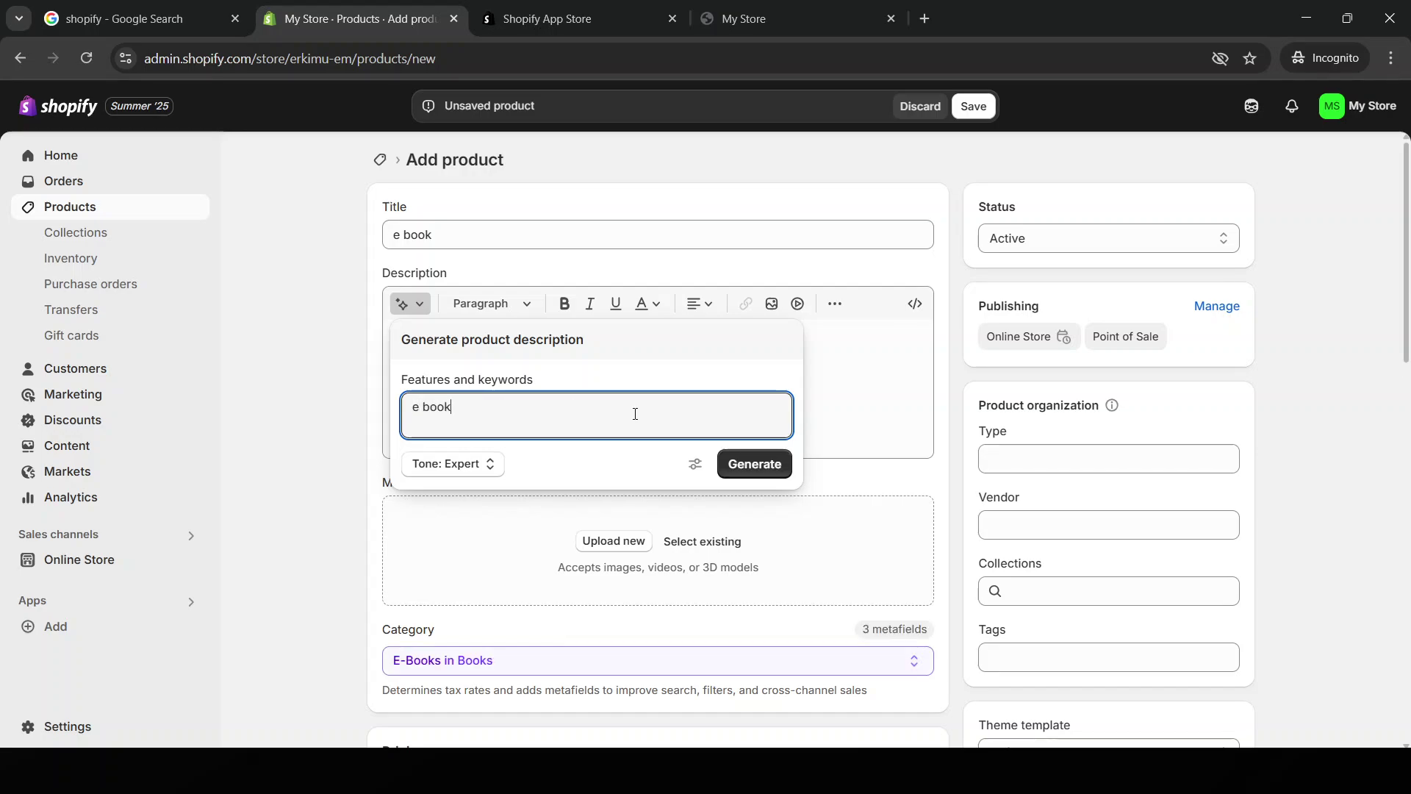
click(753, 463)
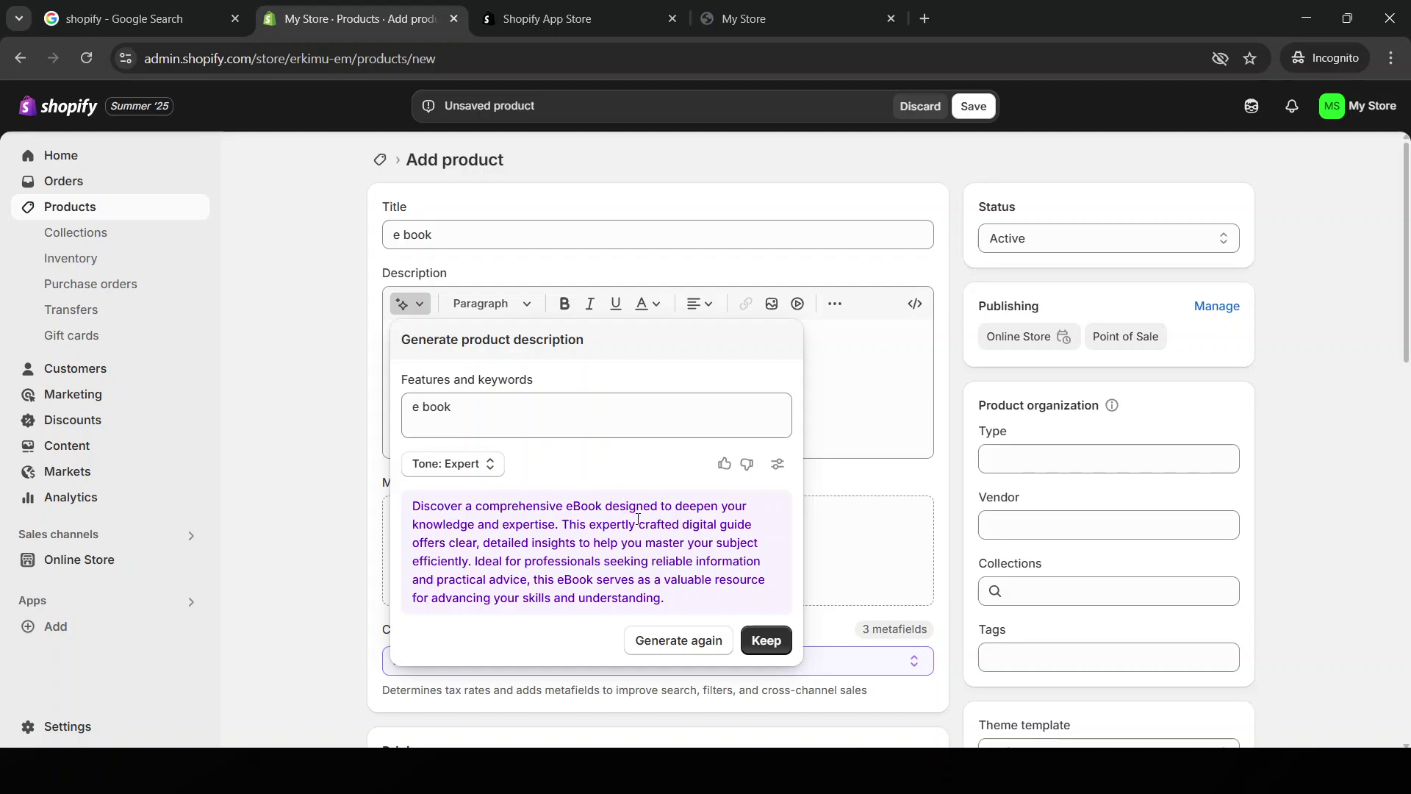
click(766, 640)
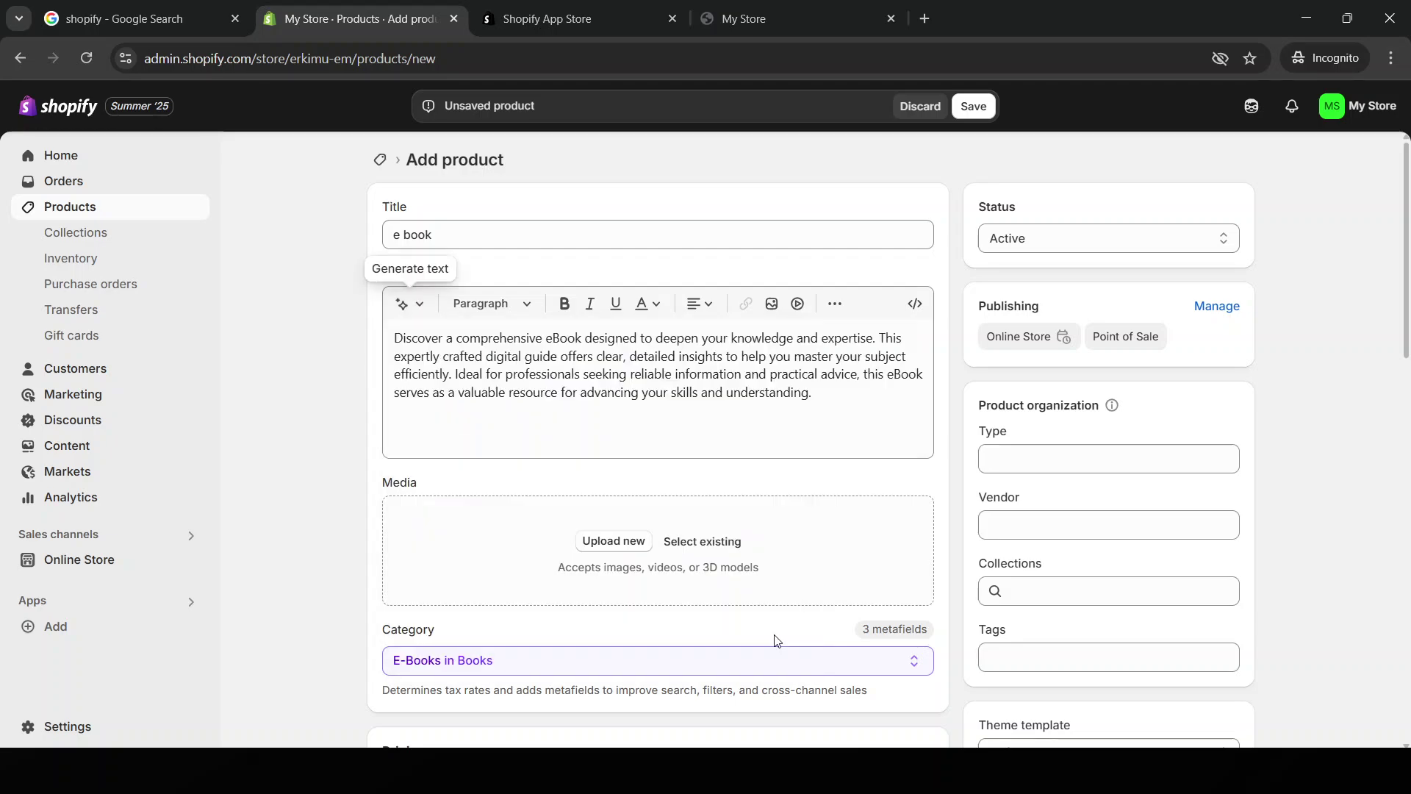
click(847, 410)
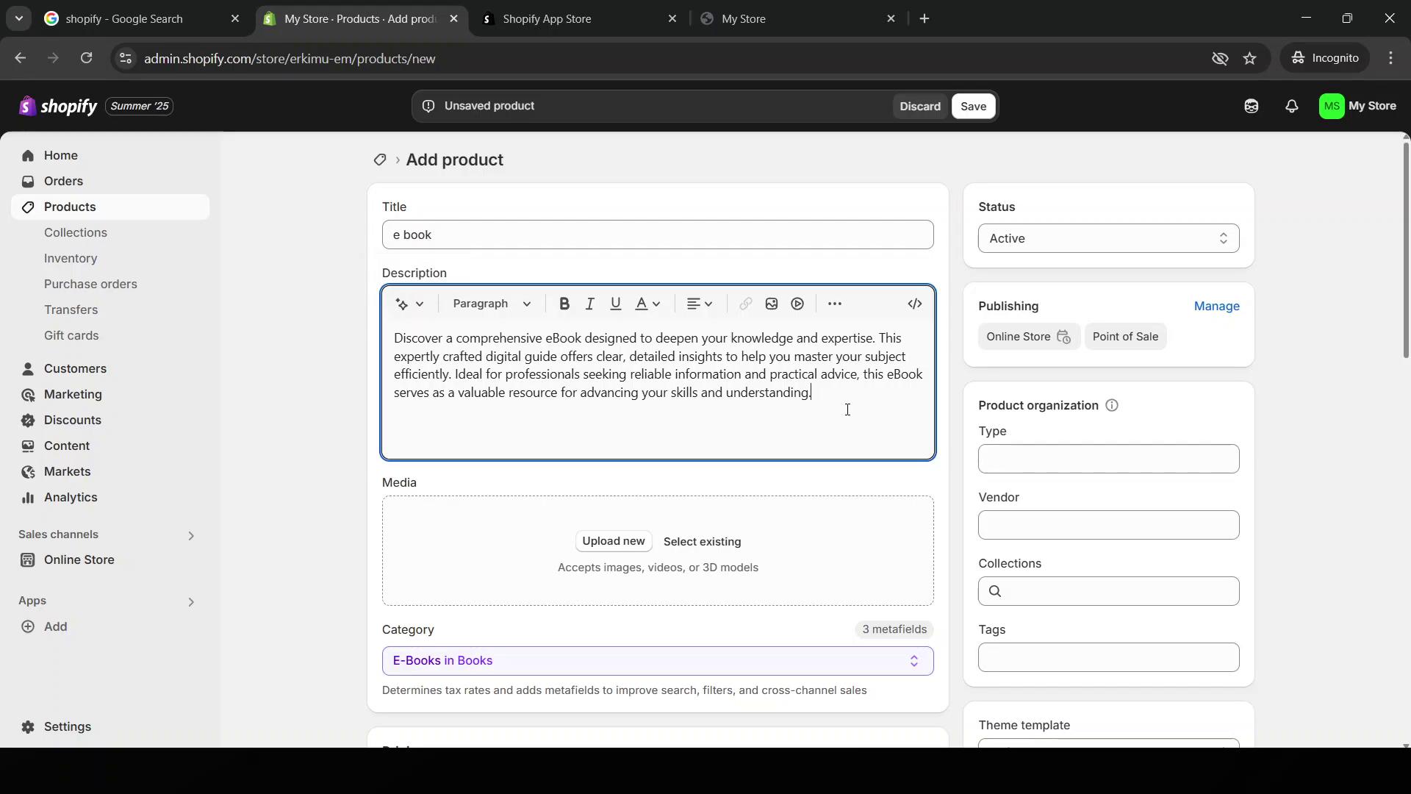
Step: Generate a second description paragraph from the keywords "e book" and add it below the first one
click(404, 305)
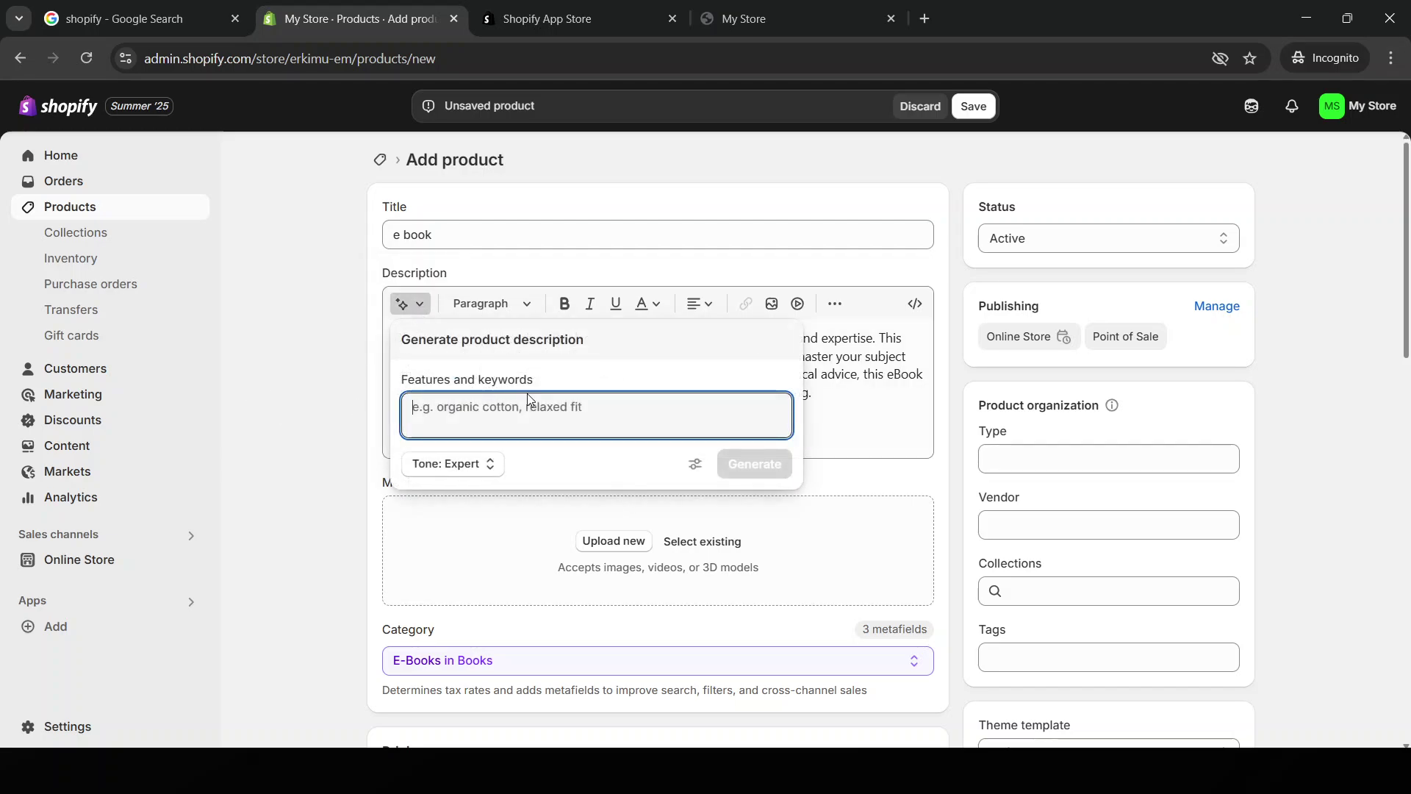
text(e book)
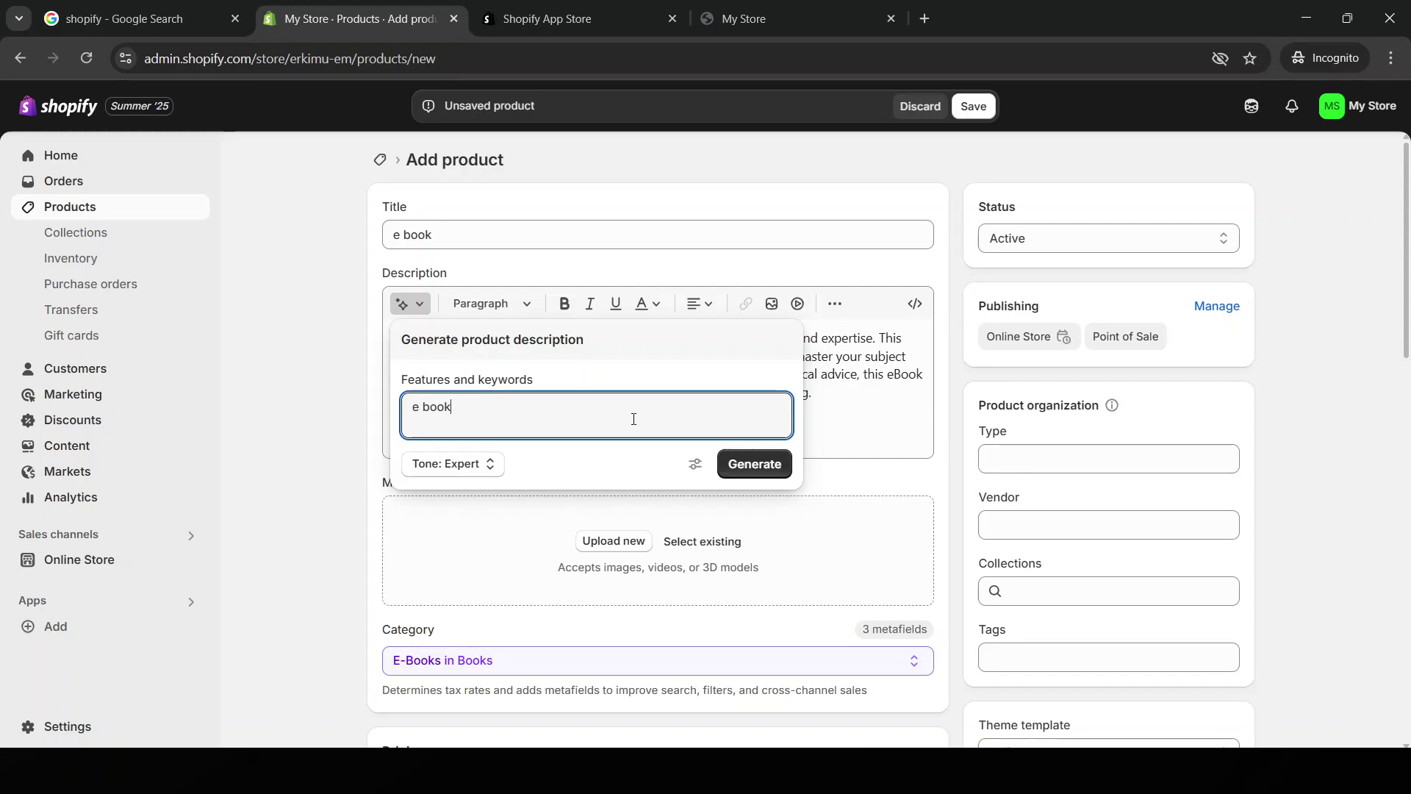
click(755, 464)
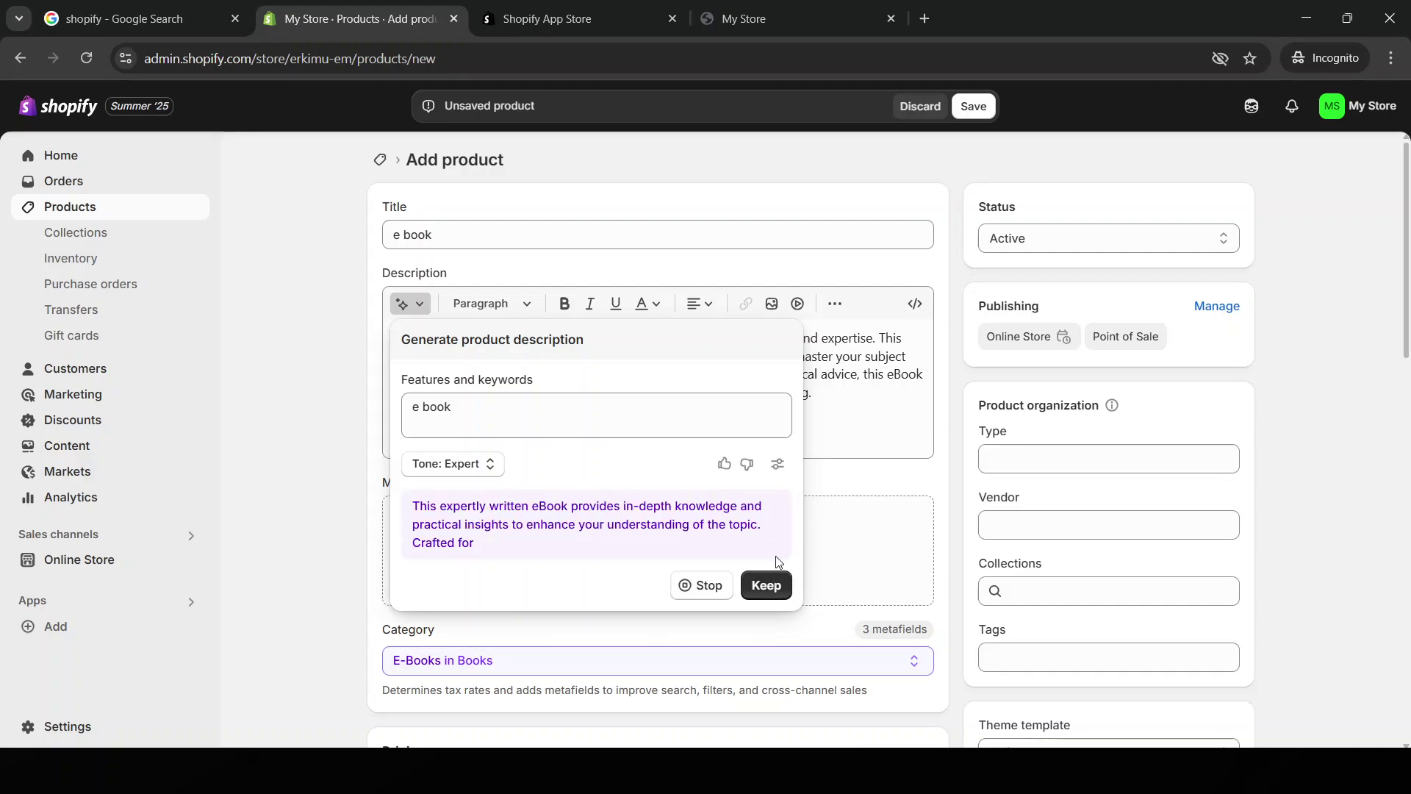
click(766, 604)
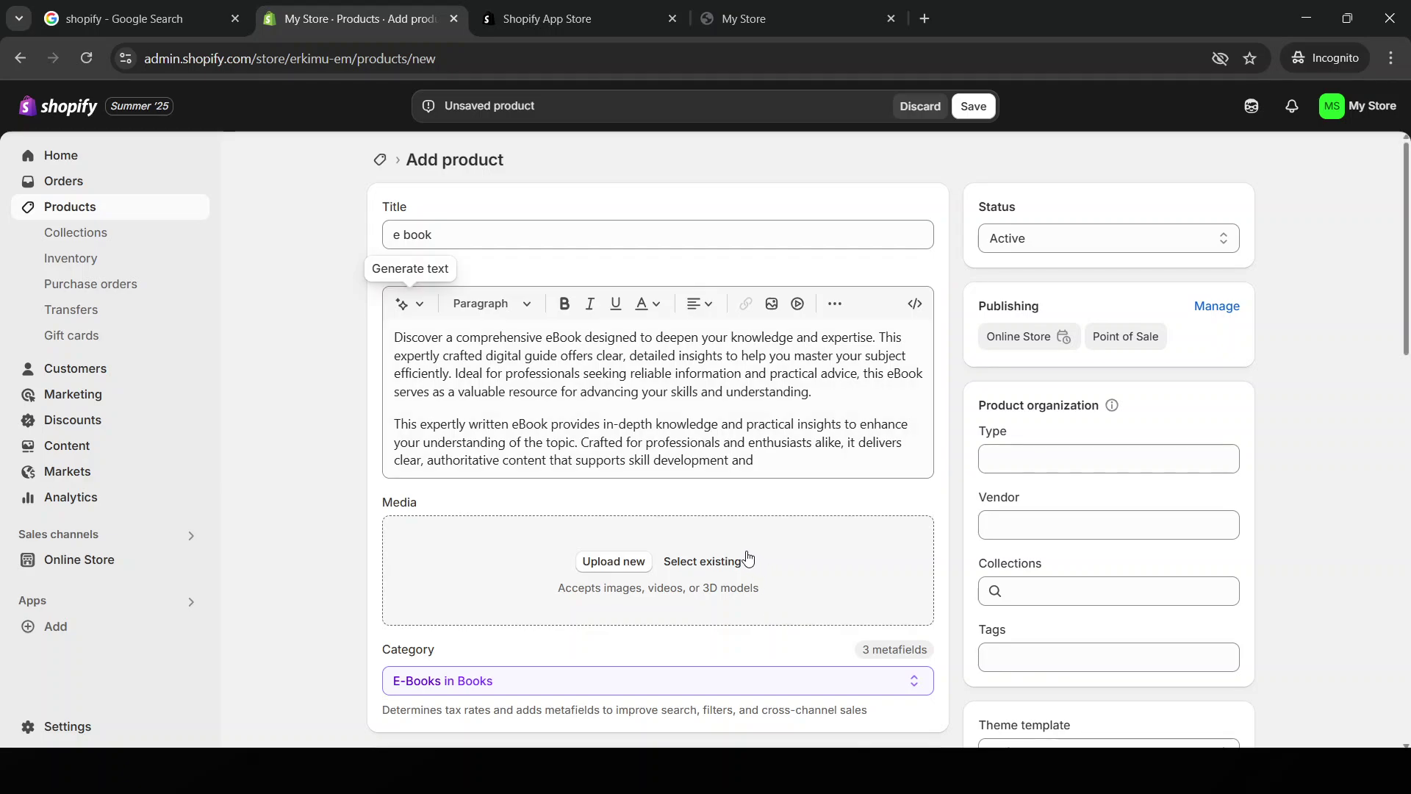
scroll(750, 561, down, 1)
scroll(620, 489, down, 2)
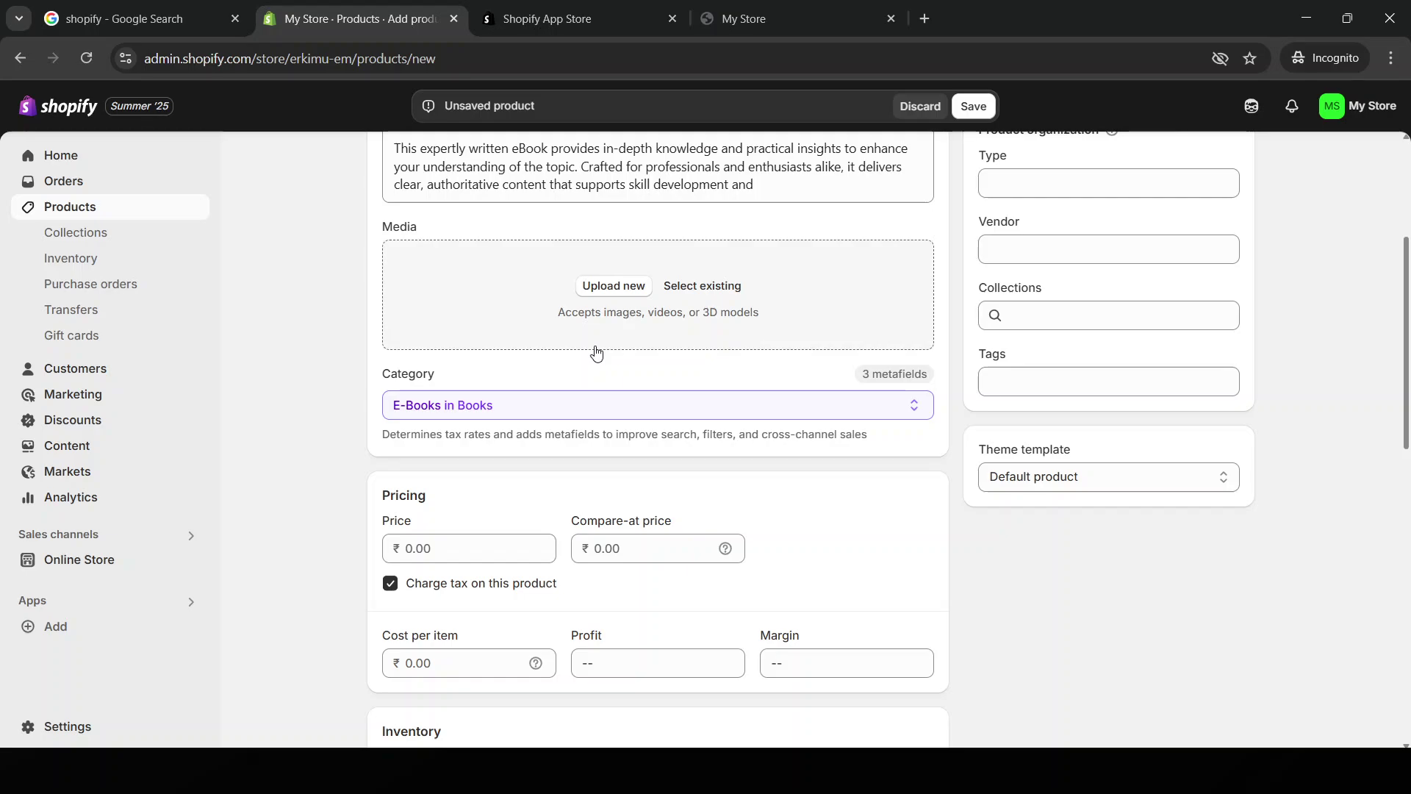
click(614, 288)
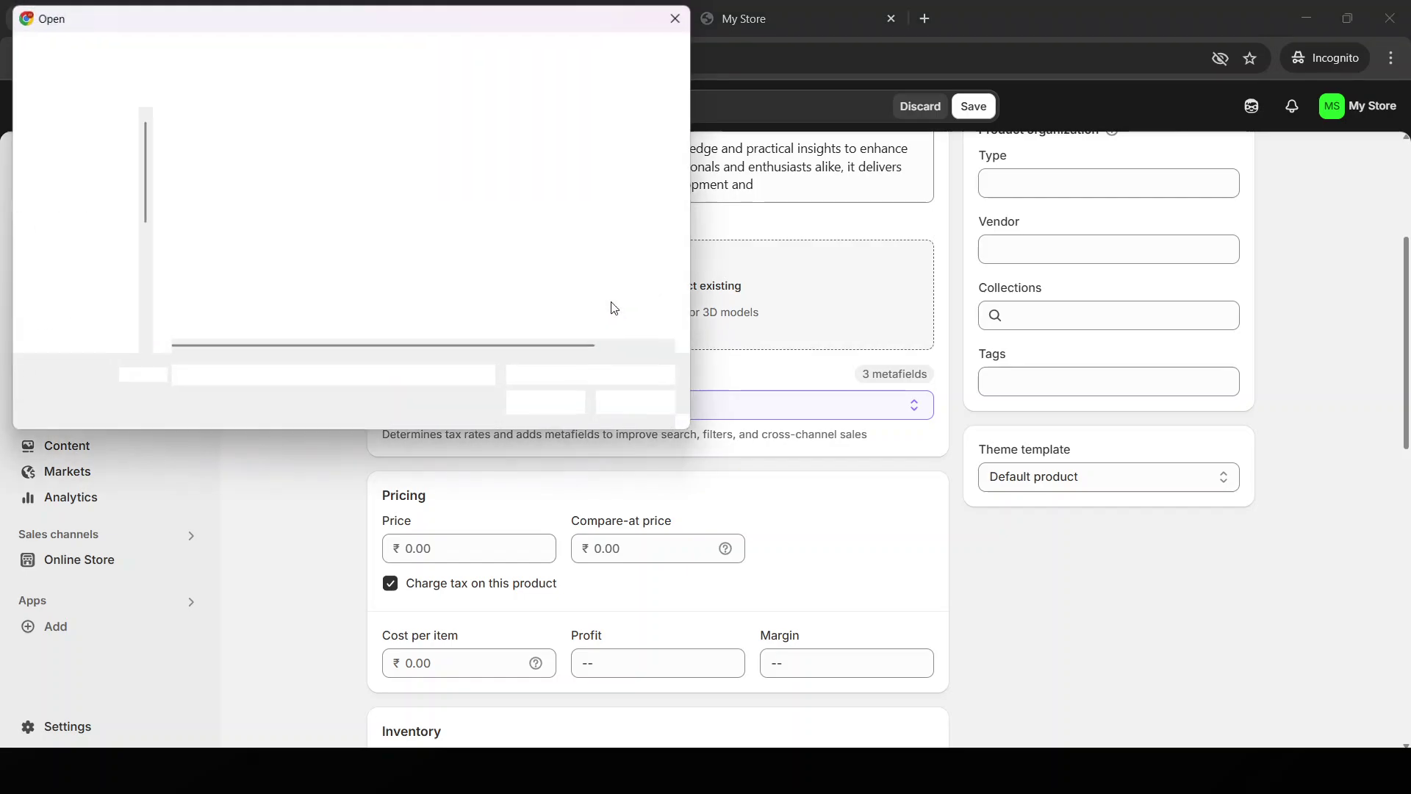
click(683, 14)
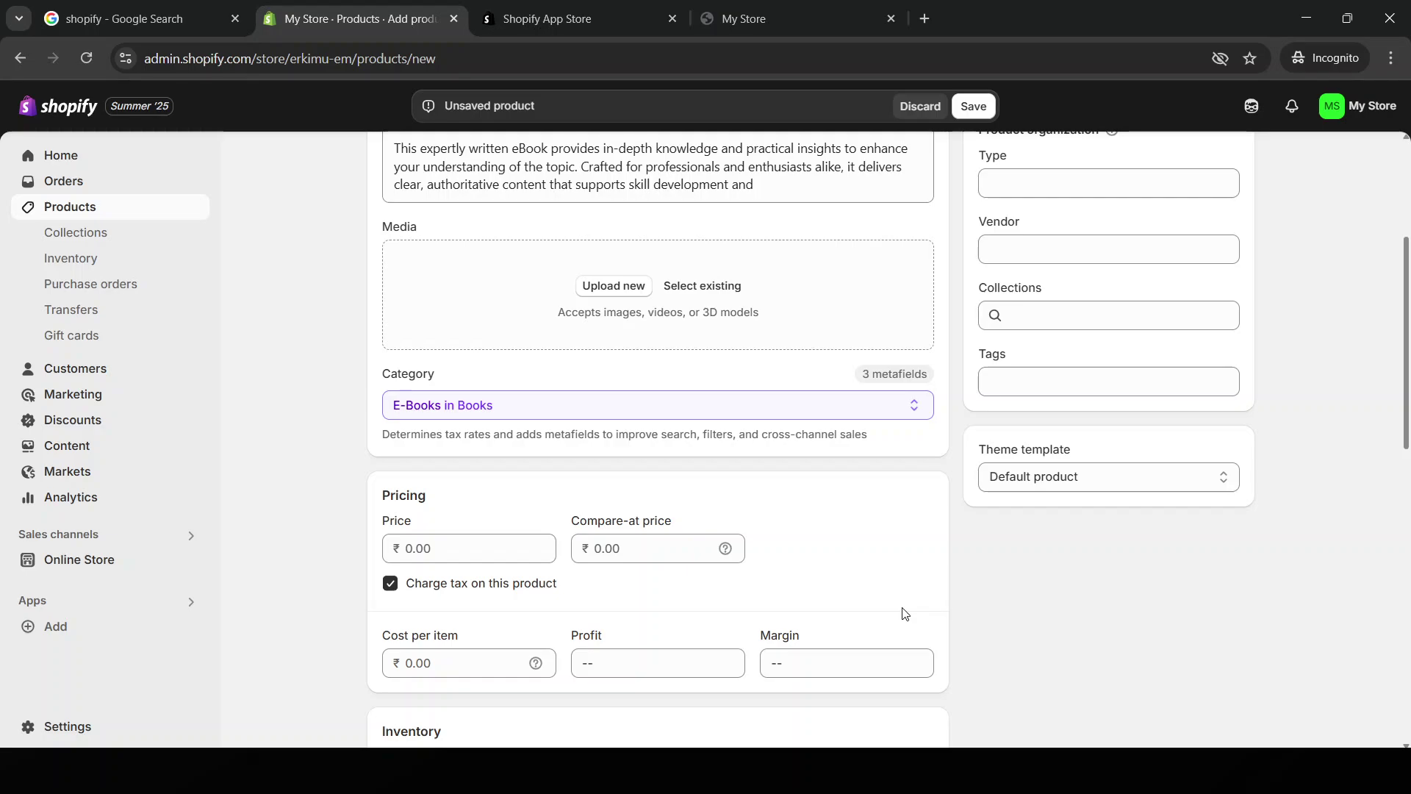
Step: Examine the product's pricing fields: price, compare-at price, cost per item, profit and margin
scroll(904, 614, down, 3)
click(514, 360)
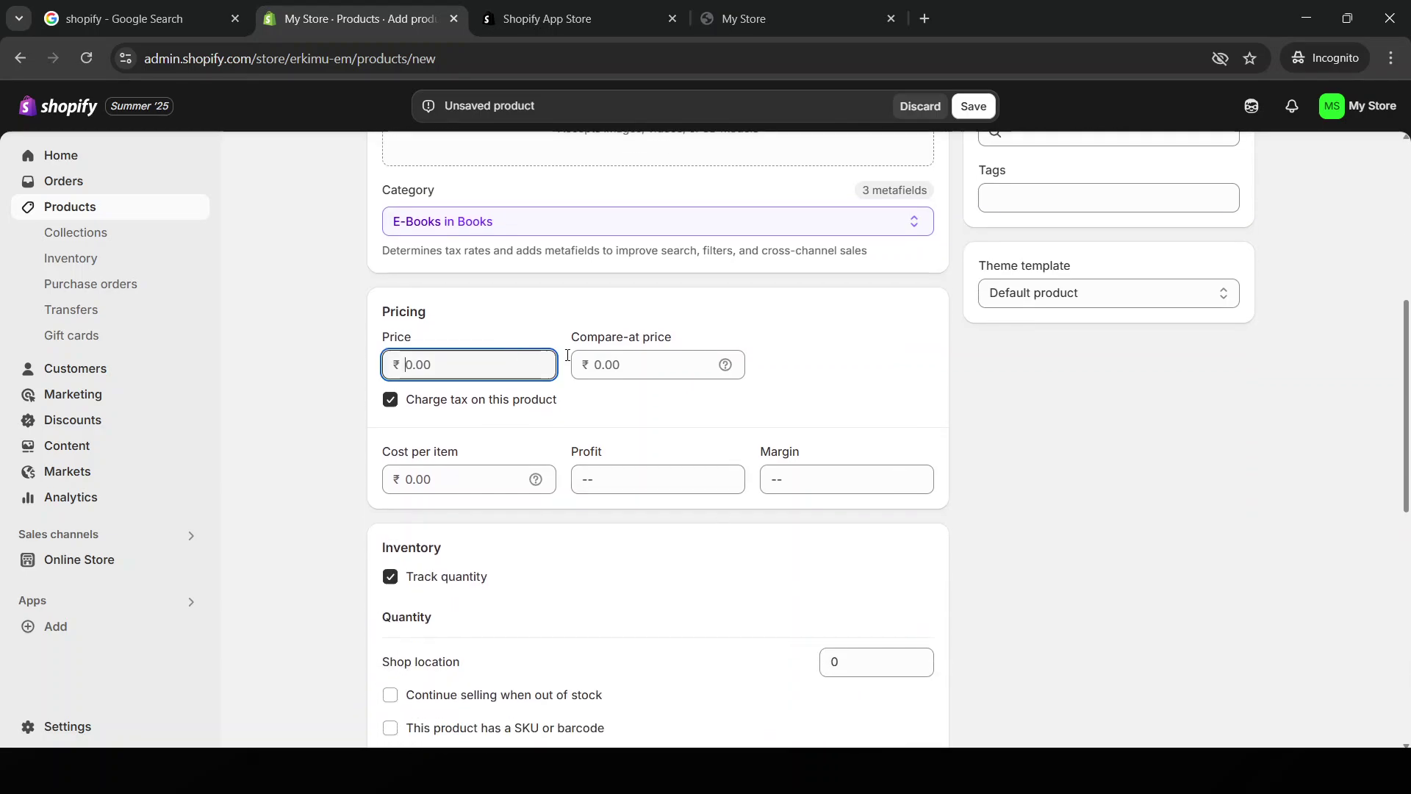
click(655, 355)
scroll(684, 410, down, 1)
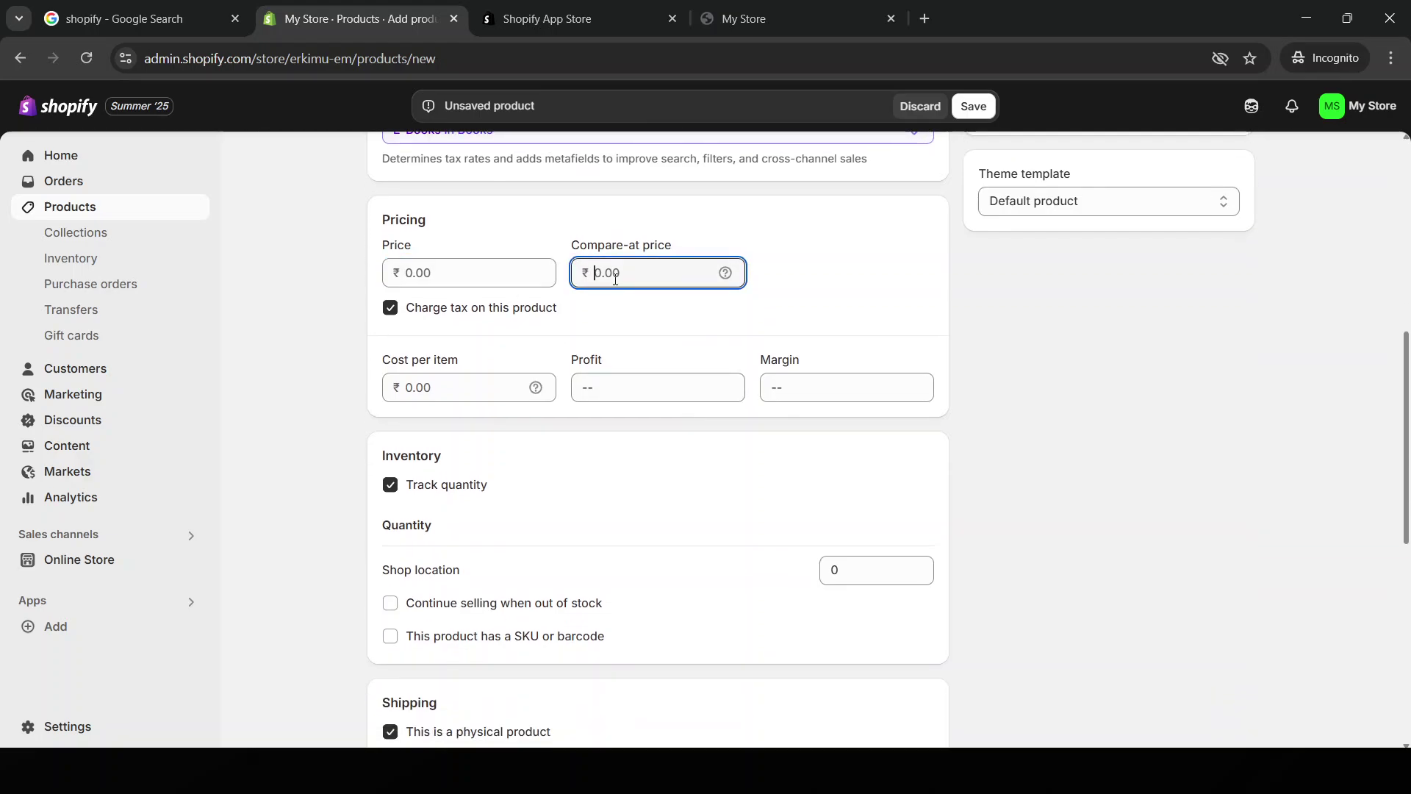
click(539, 280)
click(511, 388)
click(716, 386)
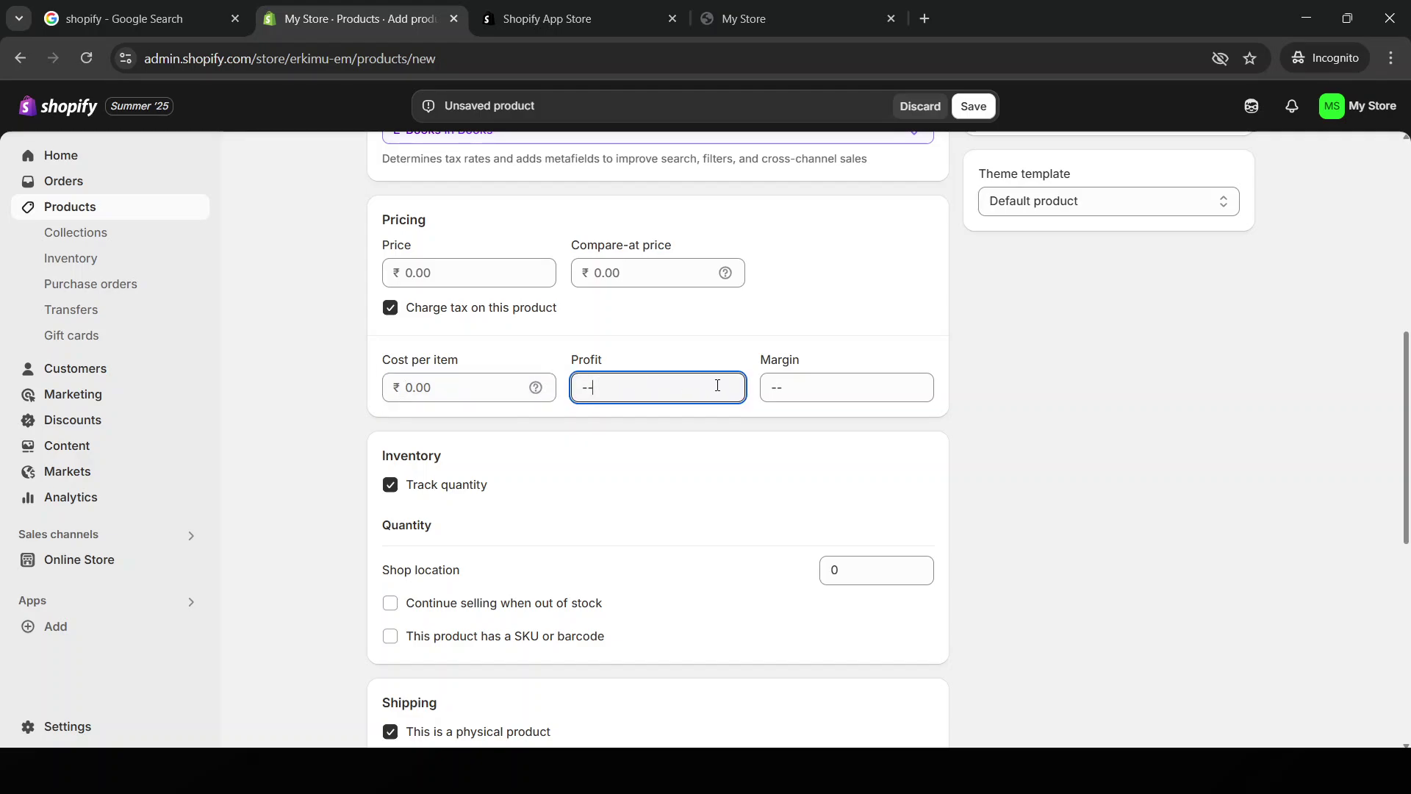
click(751, 388)
click(485, 388)
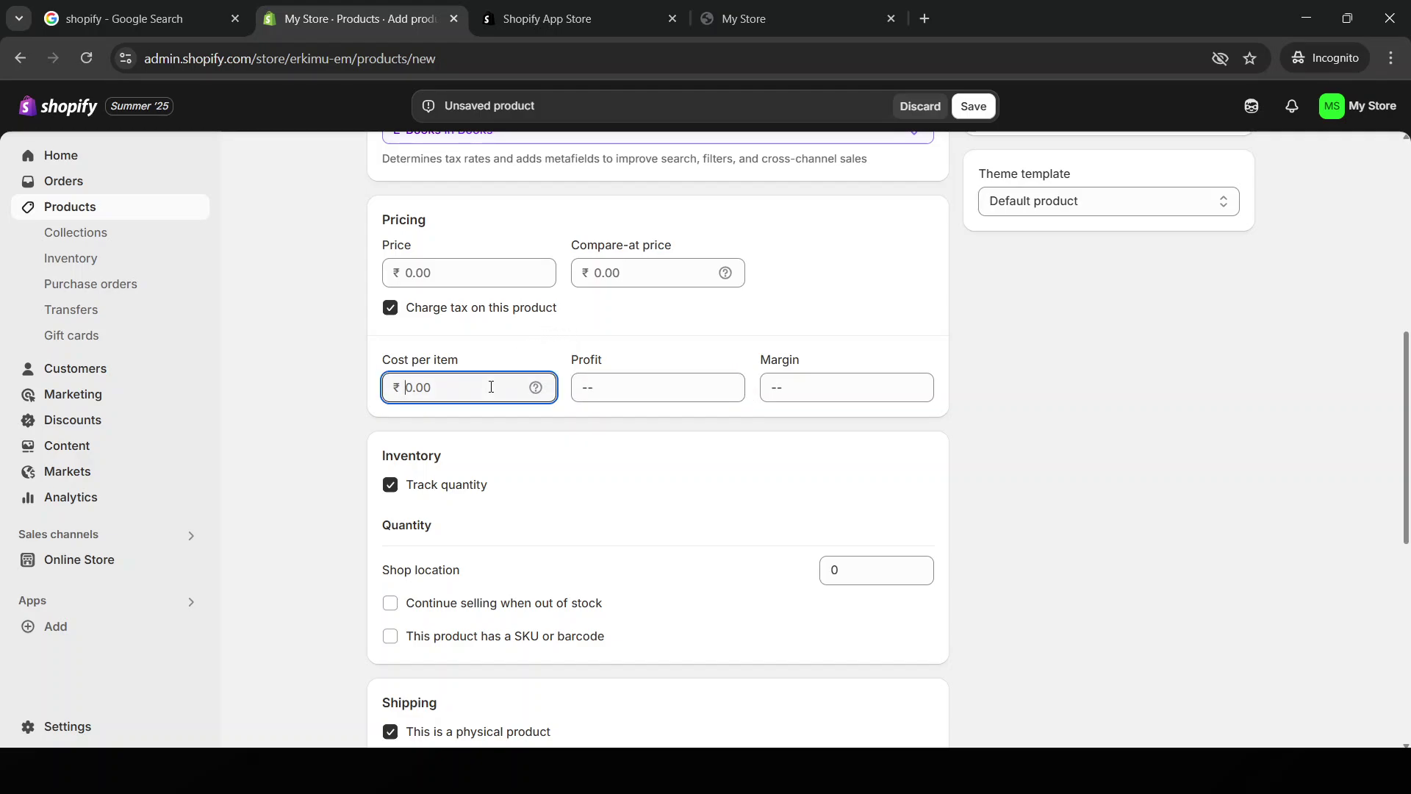
Step: Set the product's price to ₹500, the compare-at price to ₹400 and the cost per item to ₹500
click(477, 269)
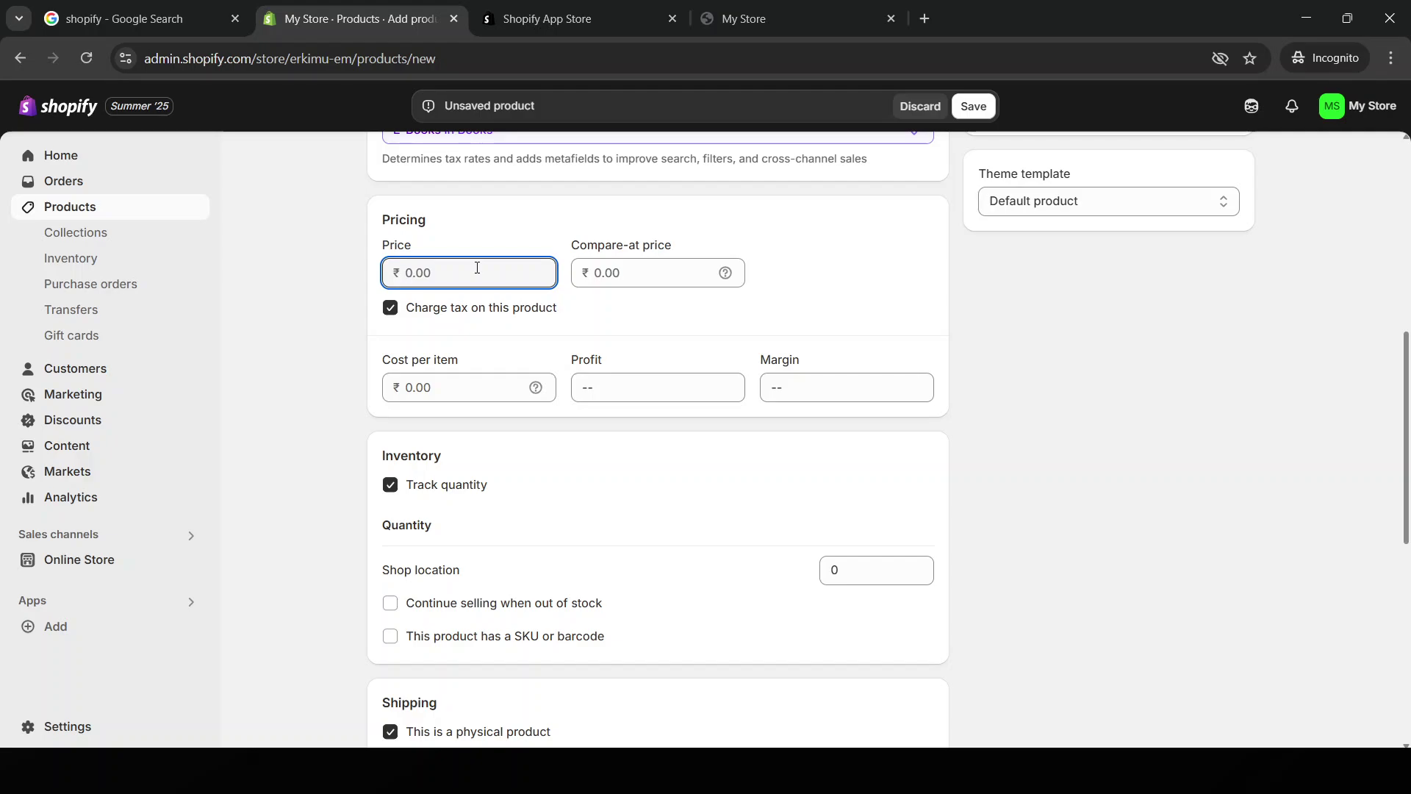
text(500)
click(633, 270)
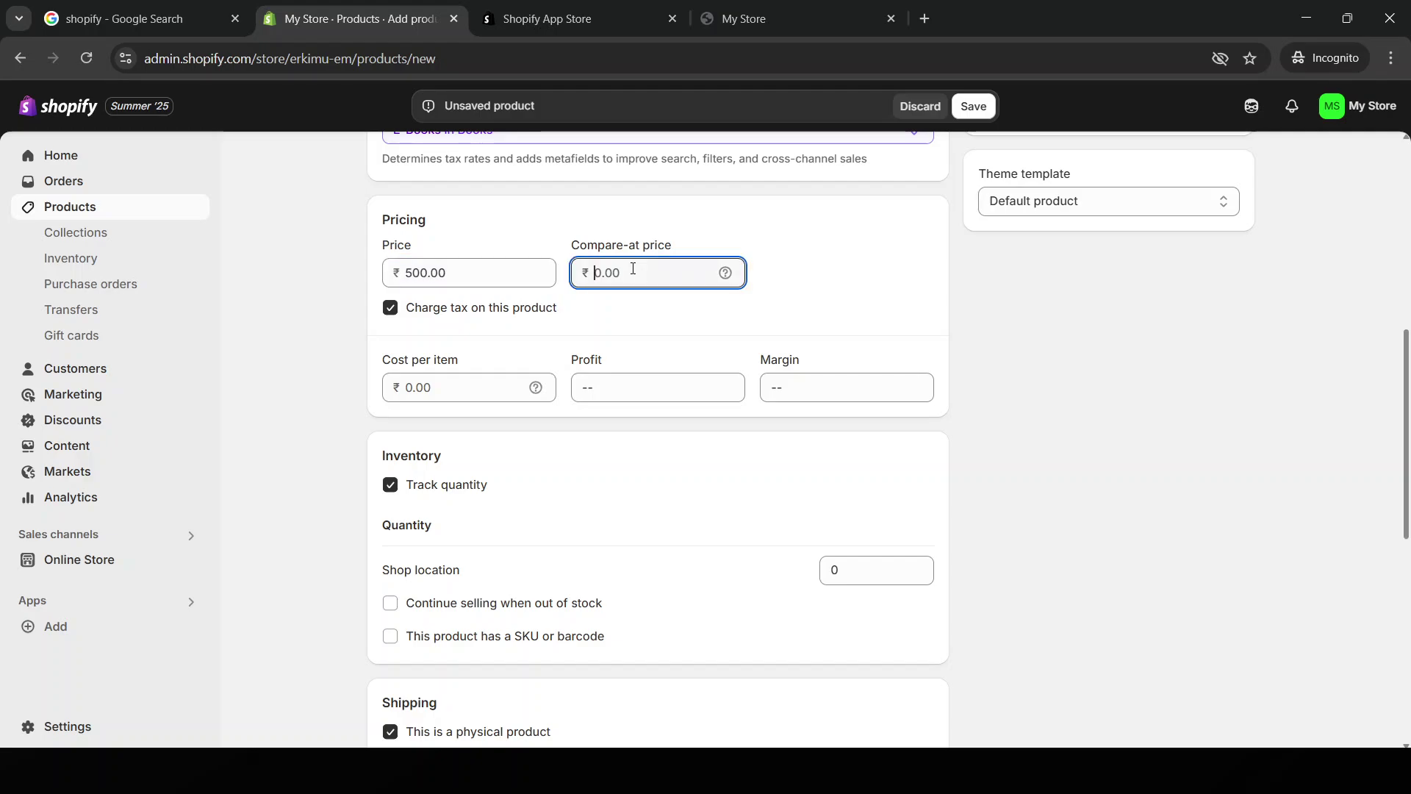
text(400)
click(488, 396)
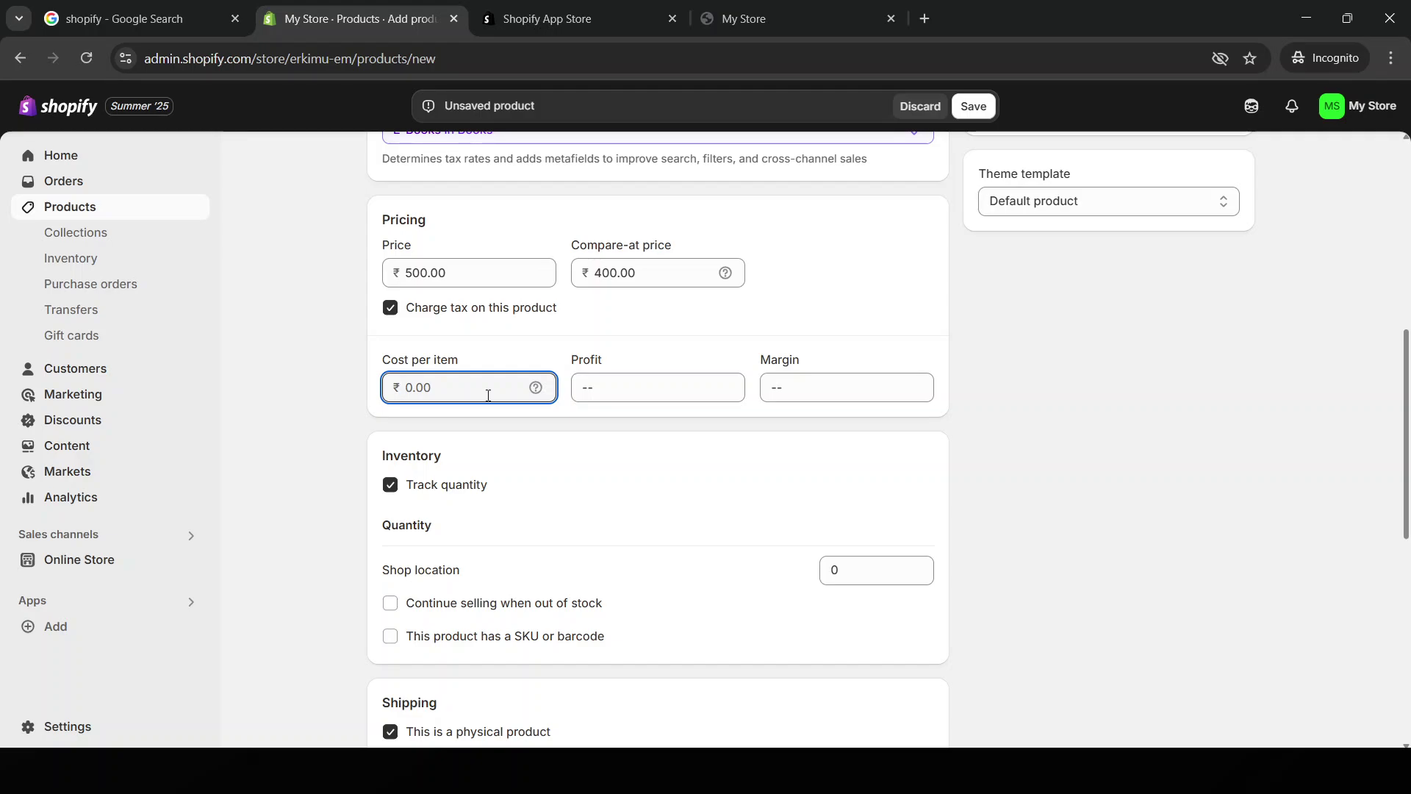
text(500)
Step: Check the calculated profit and margin of the e-book product
click(650, 388)
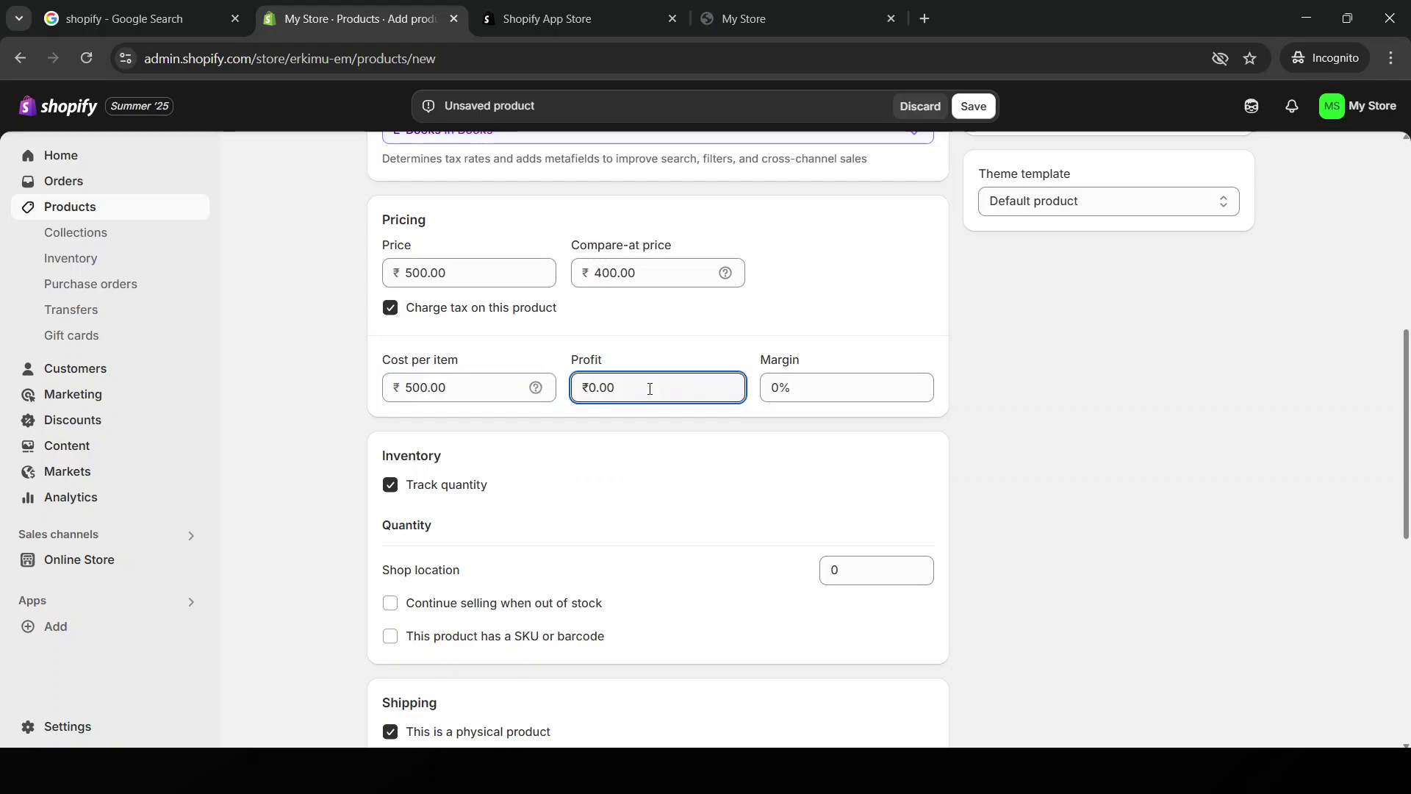
drag(650, 389, 573, 390)
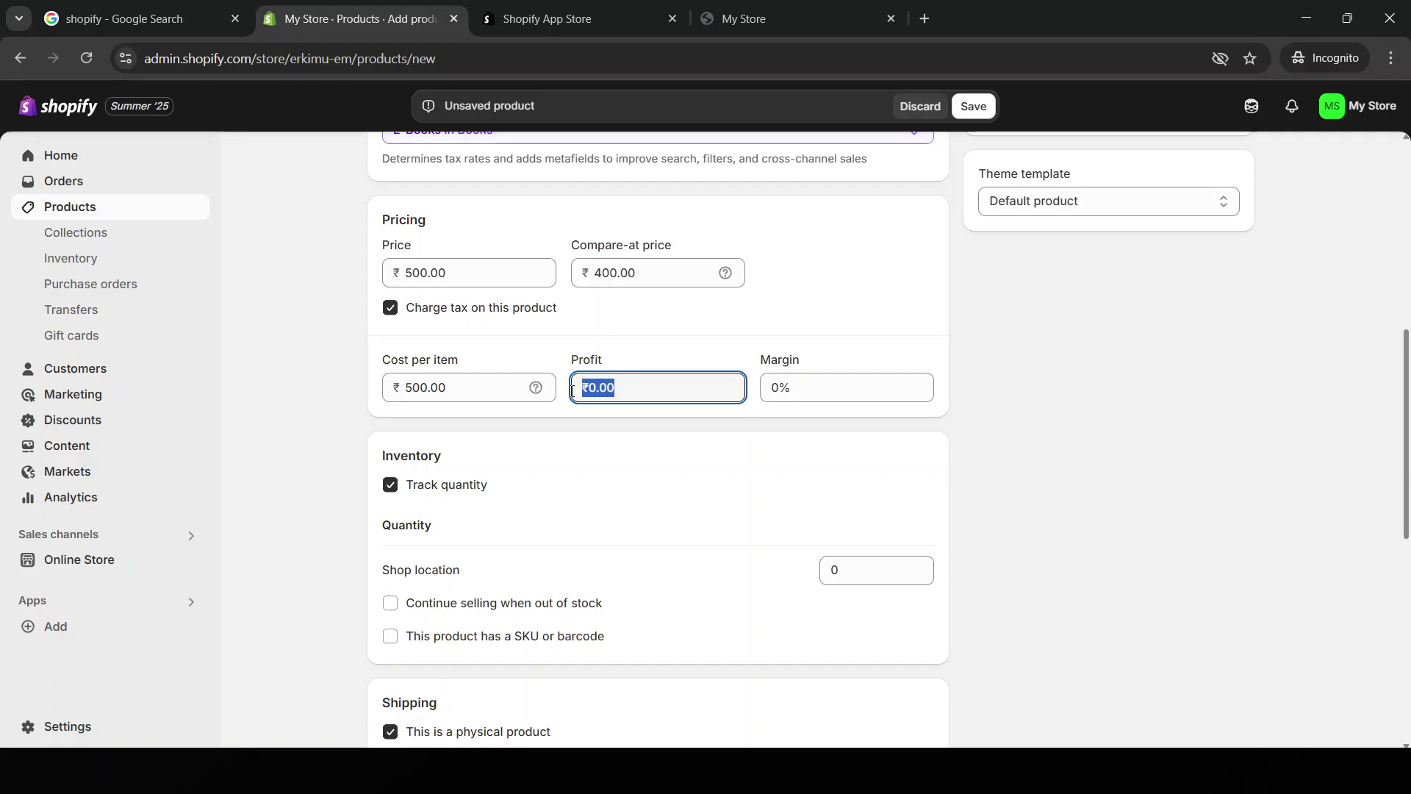
click(583, 382)
click(775, 389)
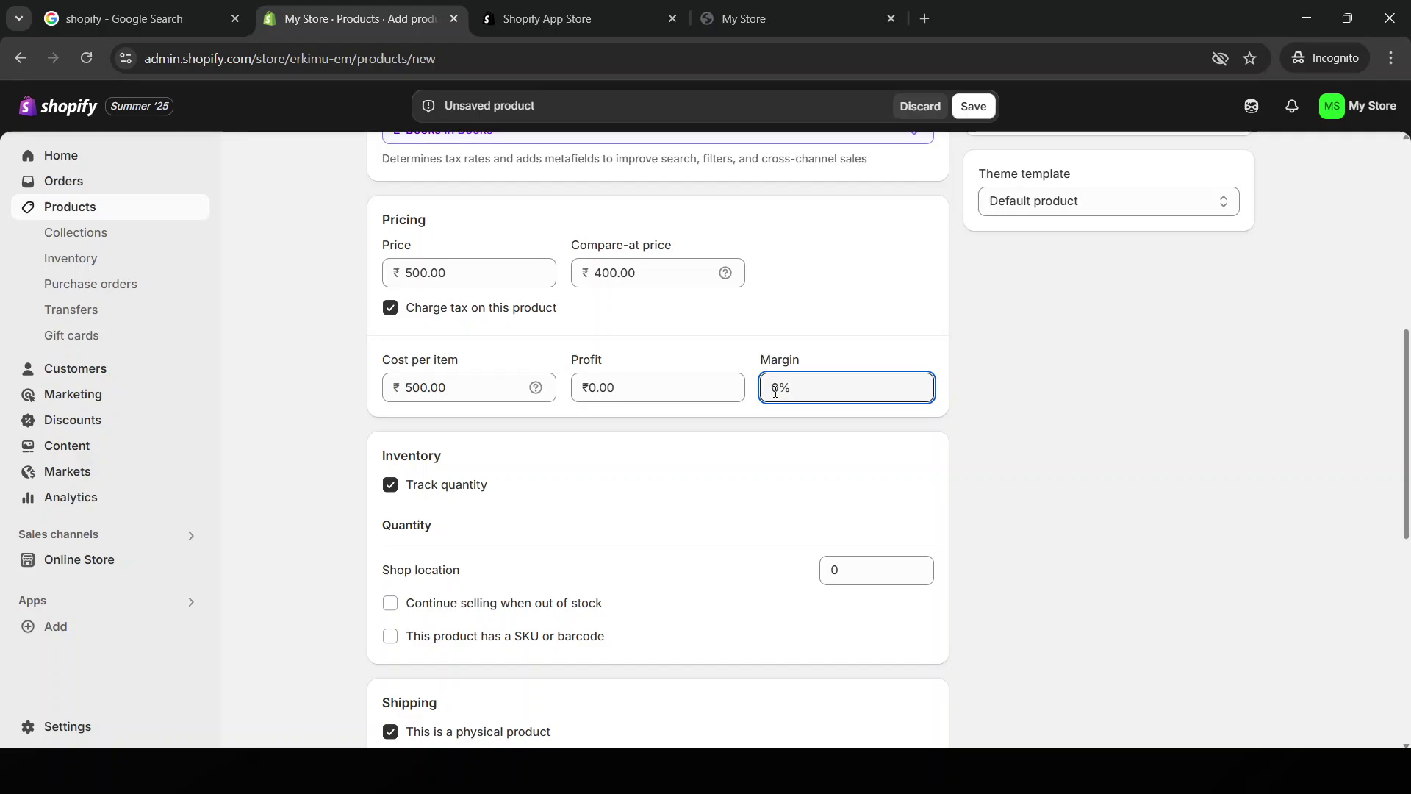
double_click(776, 390)
click(775, 390)
Step: Turn off the physical product setting in the product's shipping details
scroll(777, 397, down, 5)
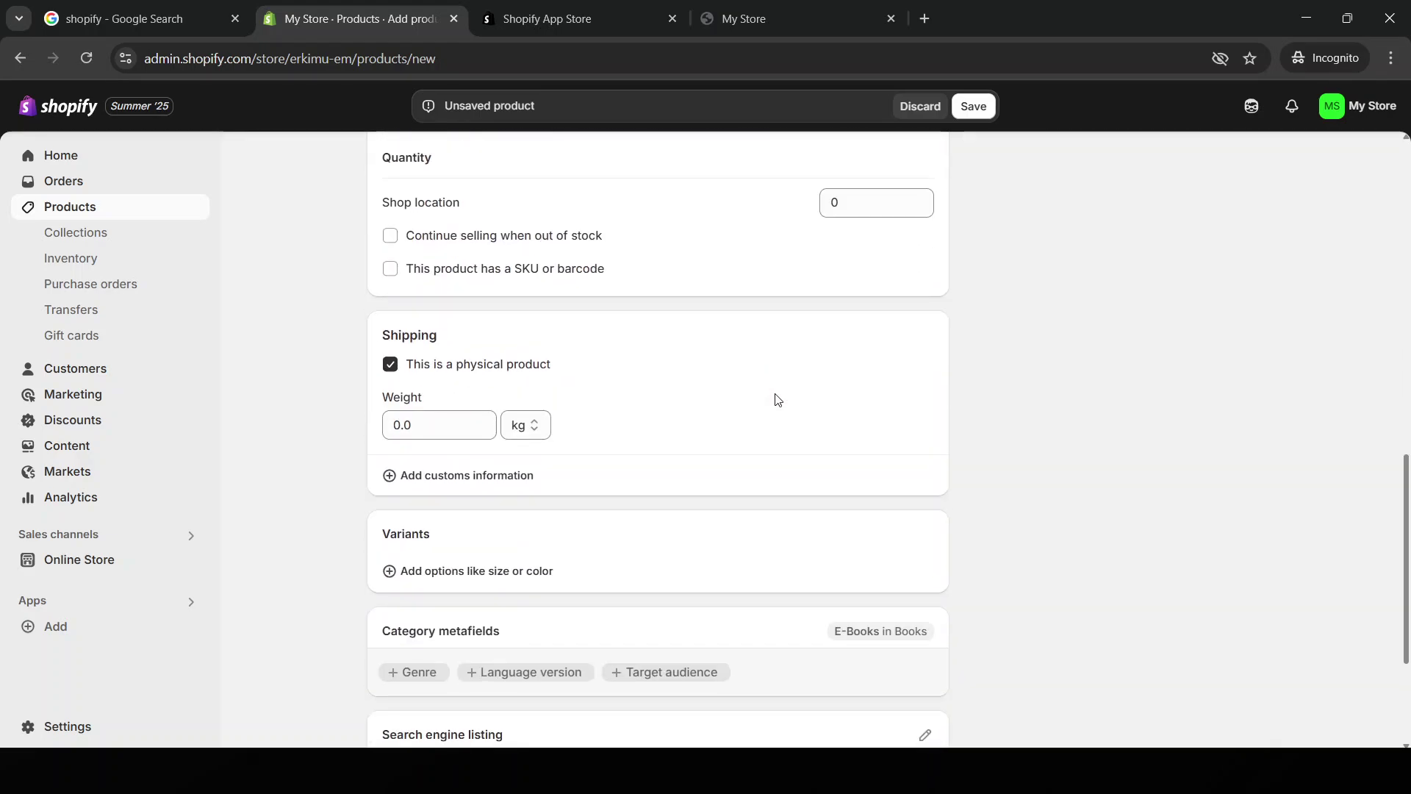
scroll(392, 379, down, 1)
double_click(415, 339)
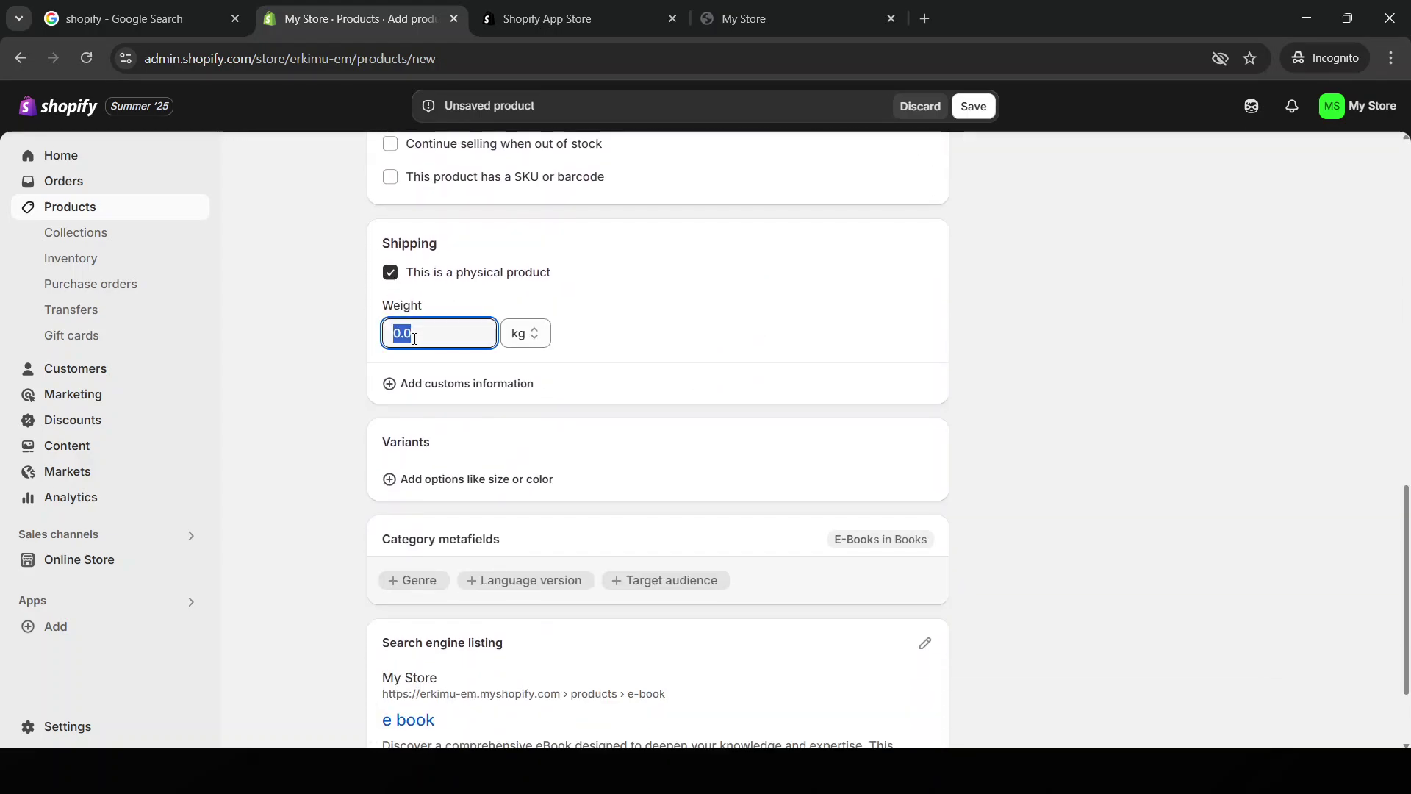
click(505, 368)
click(390, 273)
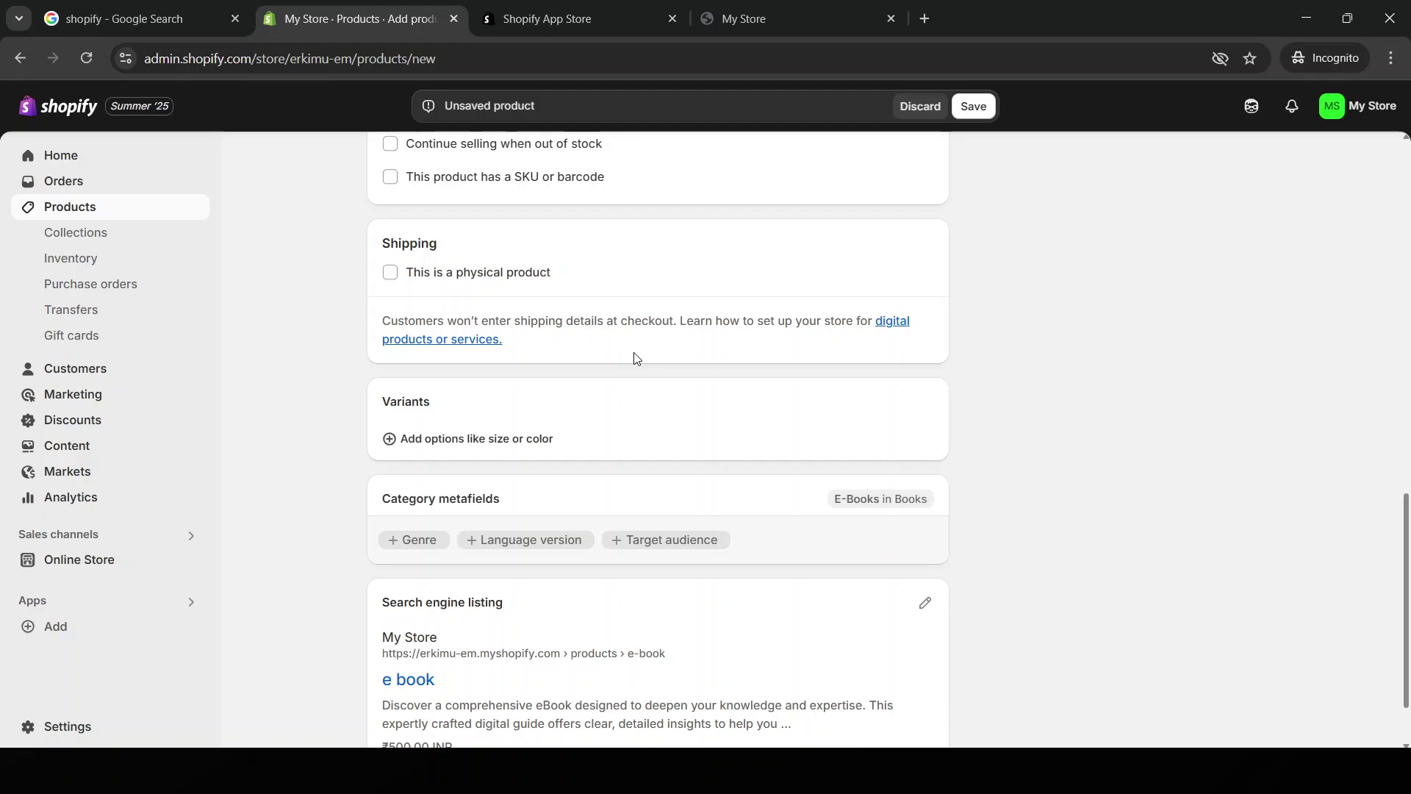
scroll(574, 390, down, 2)
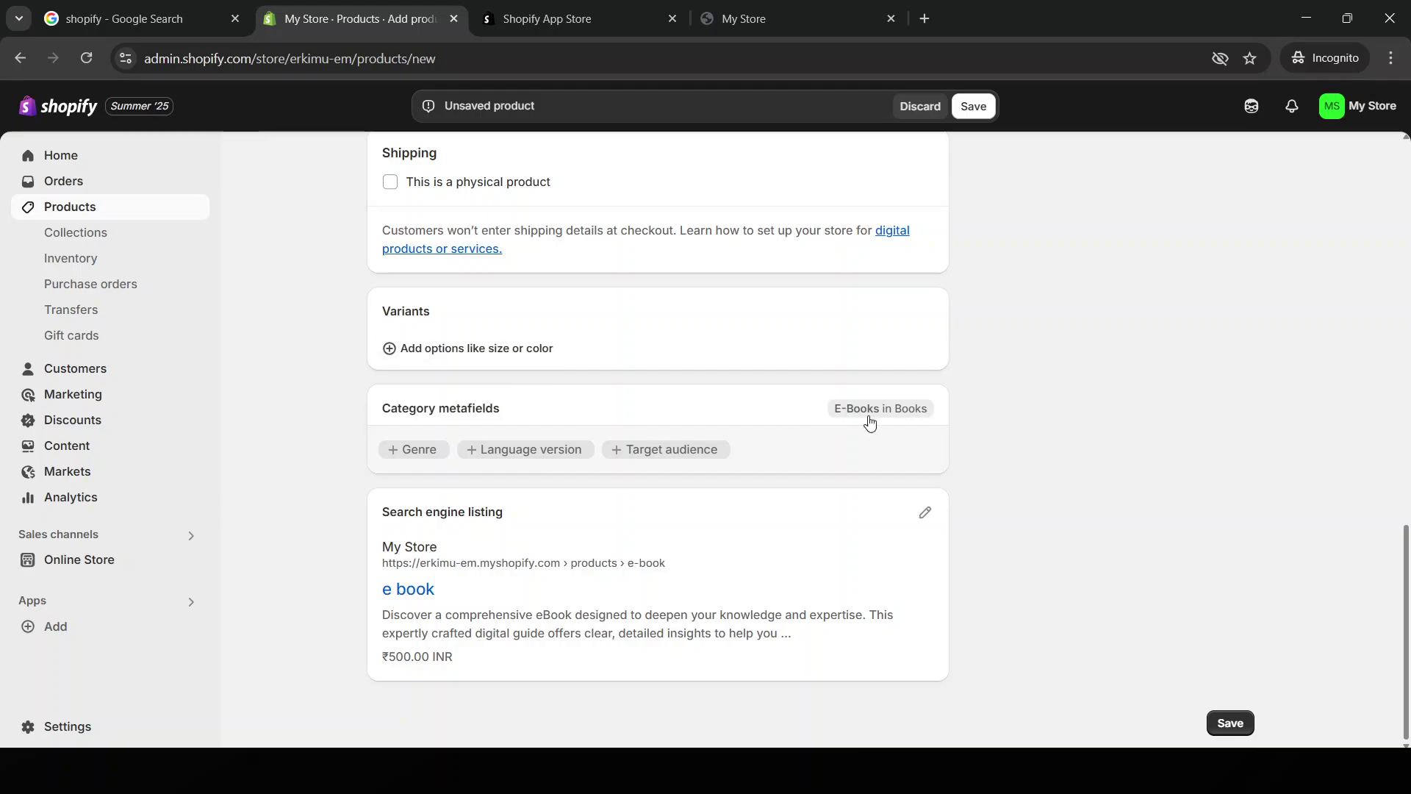
Step: Review the unsaved e-book product's full form, including description, organization, pricing, inventory, shipping, category metafields and search engine listing
scroll(1122, 416, up, 7)
scroll(1121, 421, up, 8)
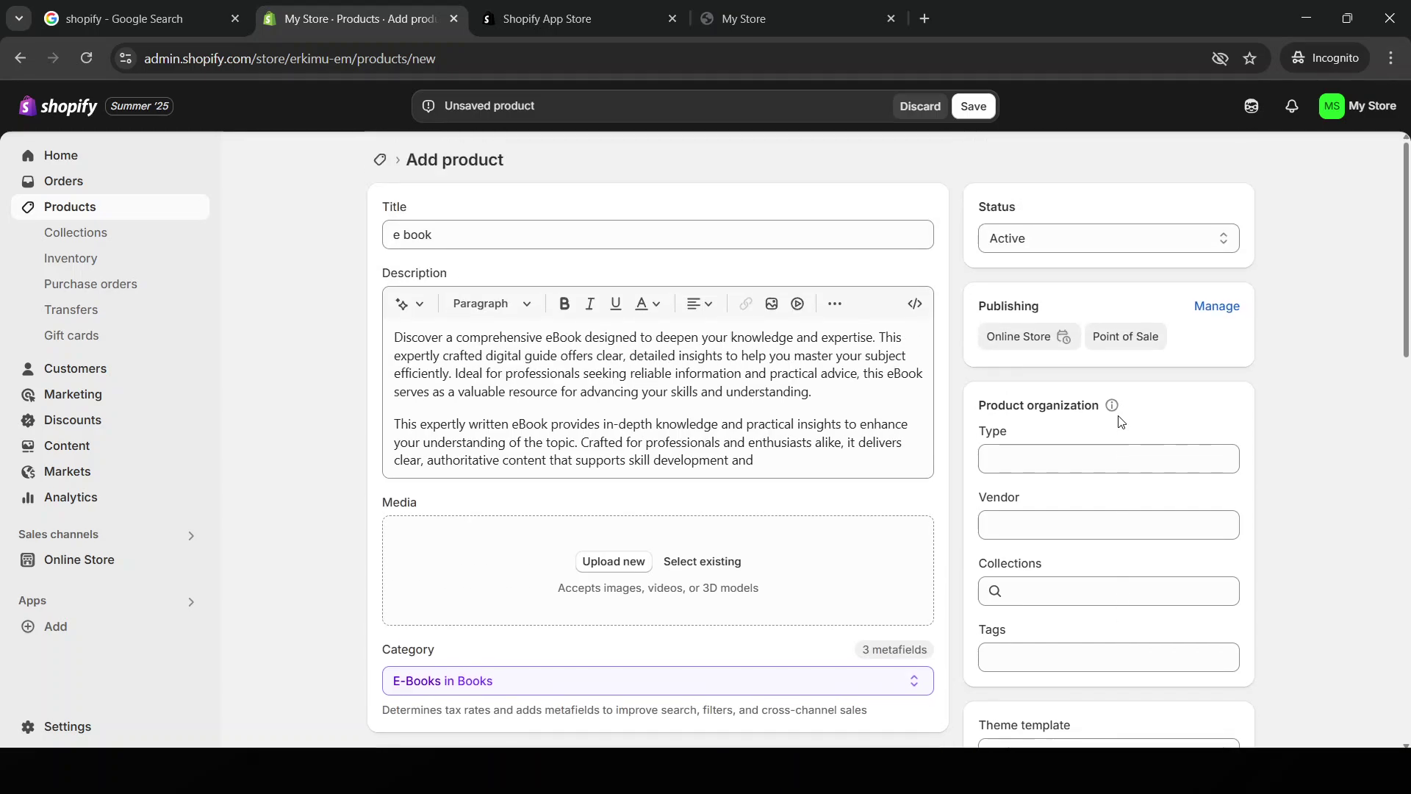
scroll(1081, 466, down, 12)
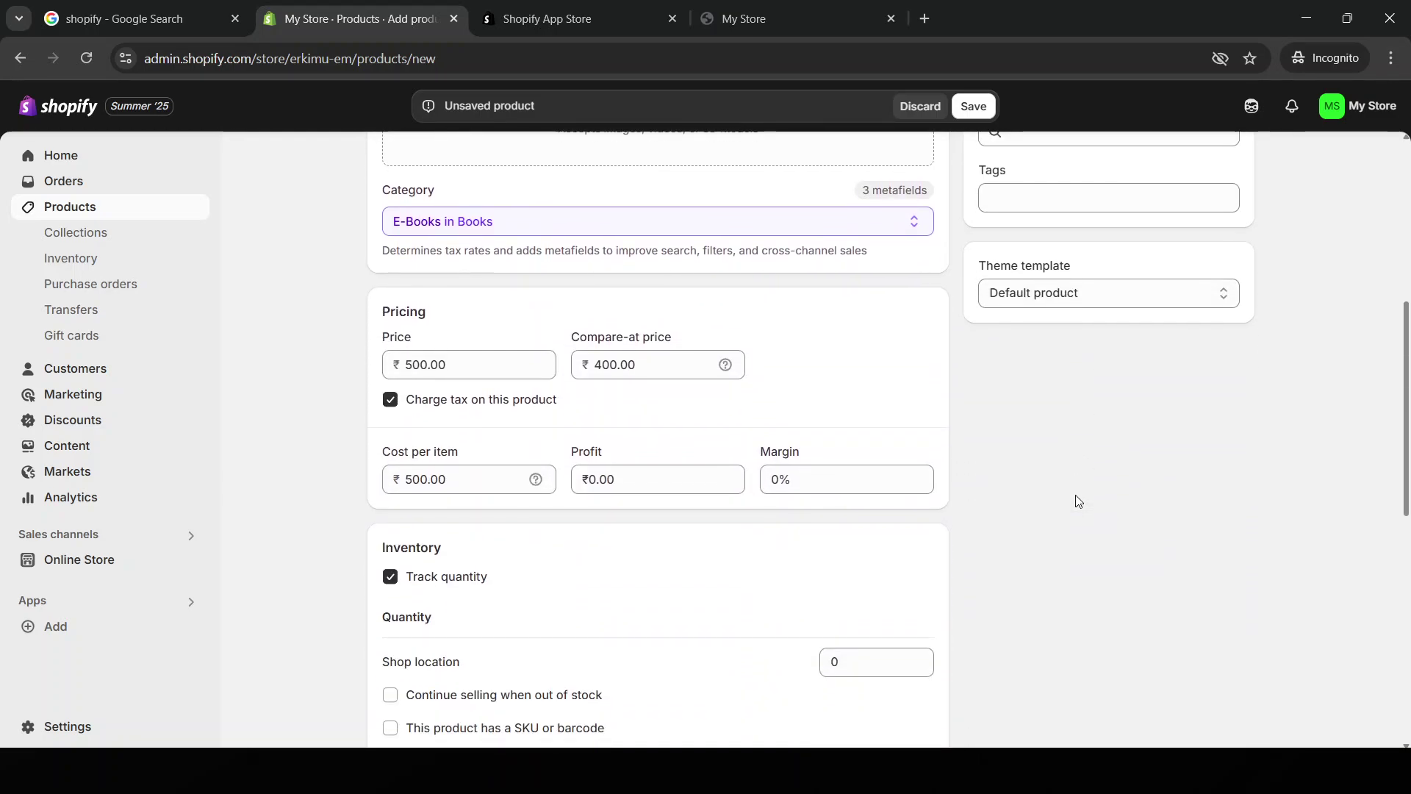
scroll(1079, 510, down, 2)
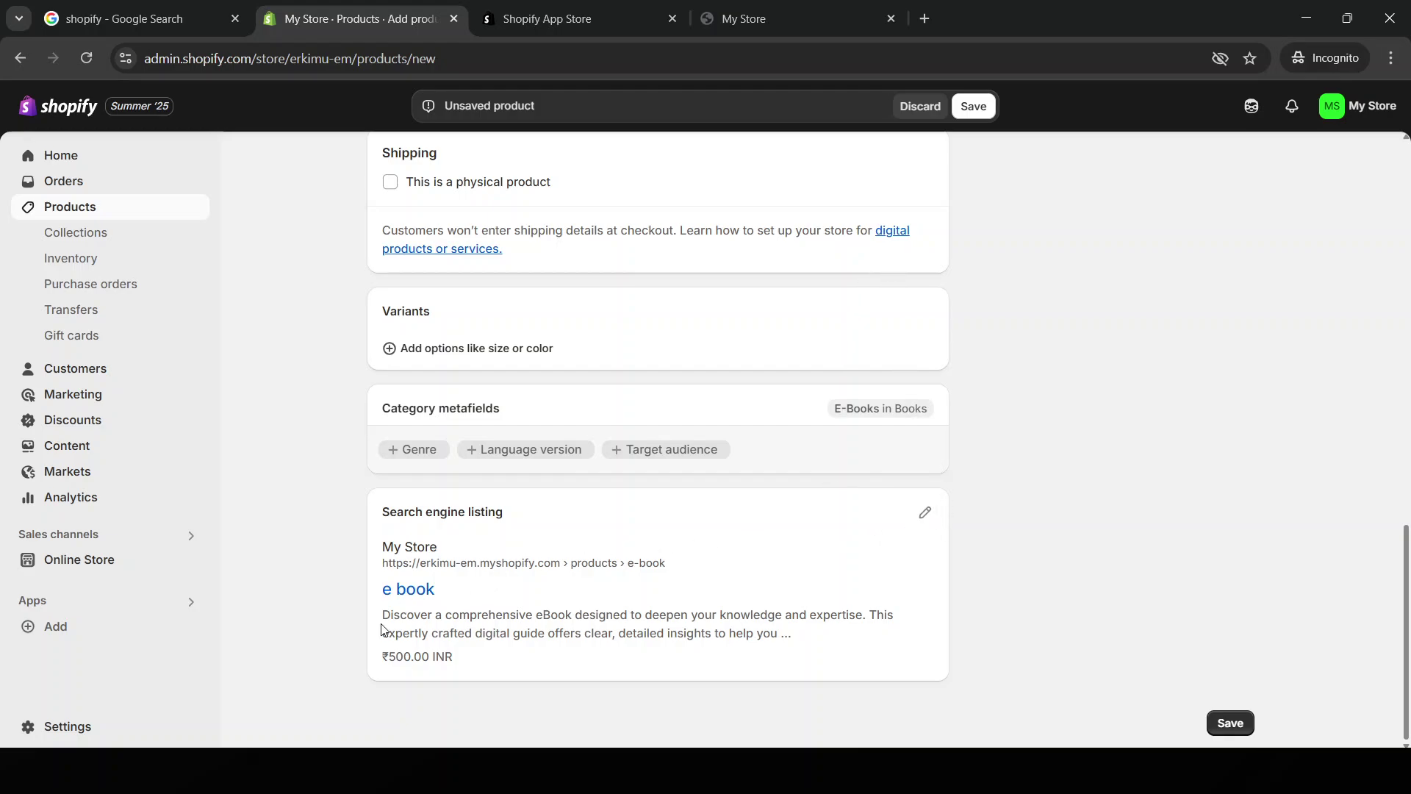
scroll(1044, 471, up, 5)
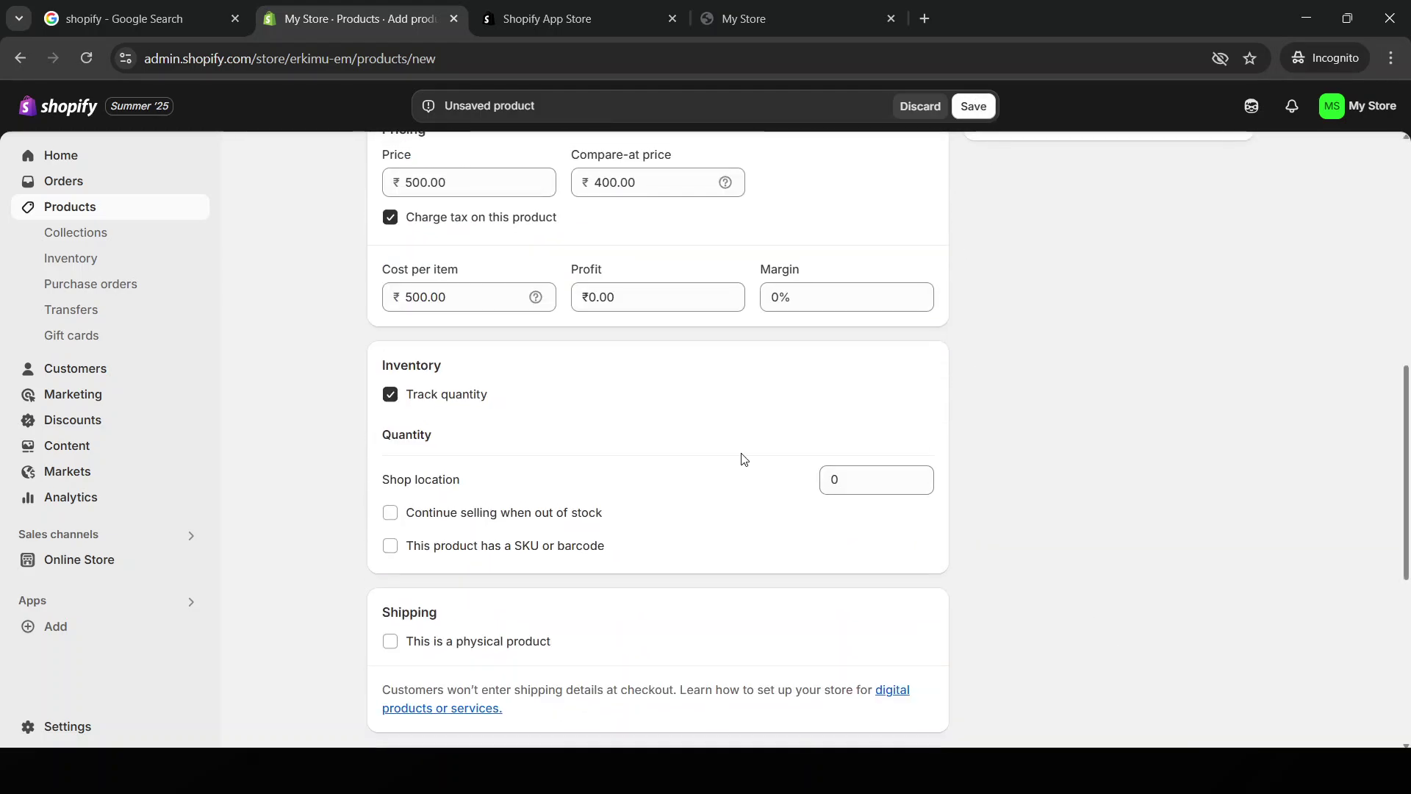
scroll(1055, 441, up, 6)
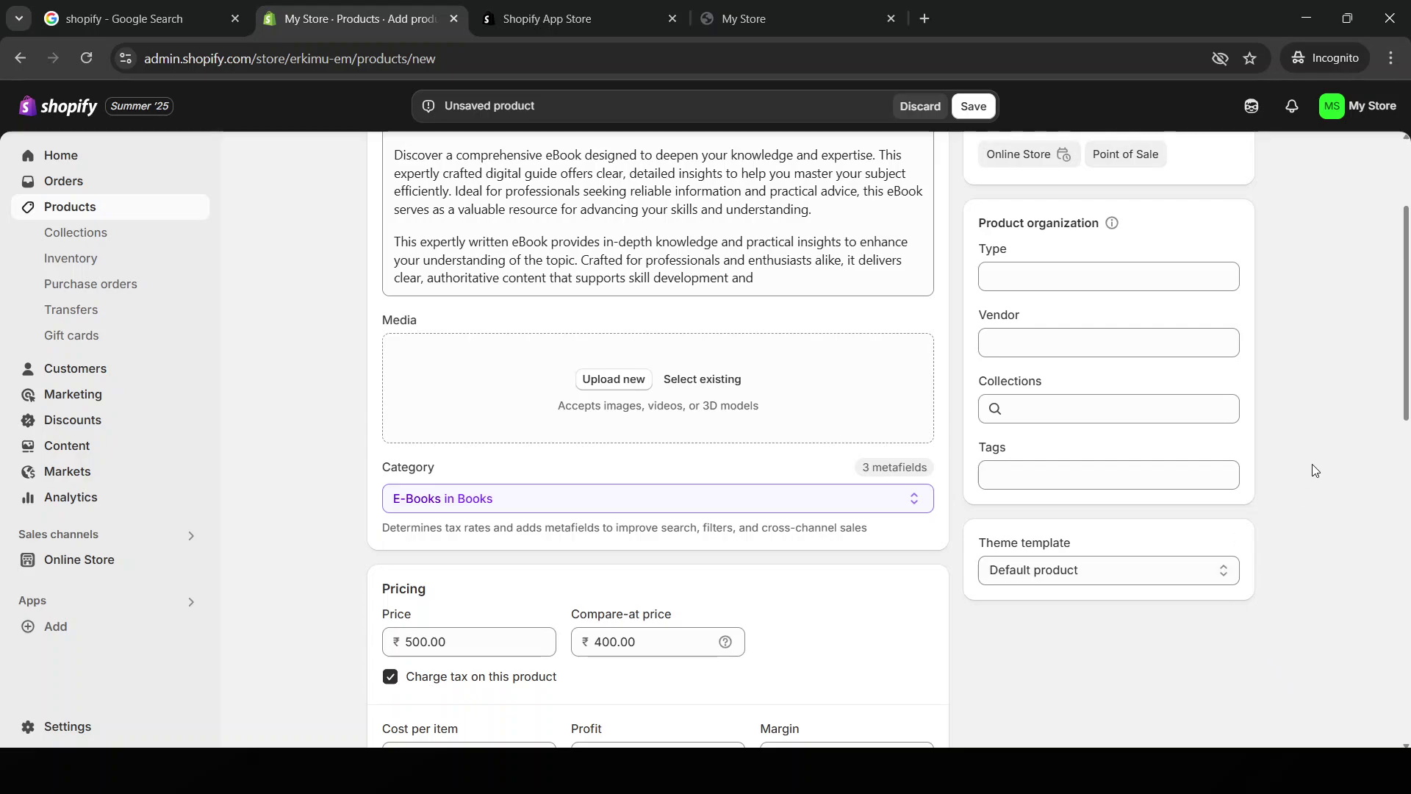
scroll(1194, 344, up, 3)
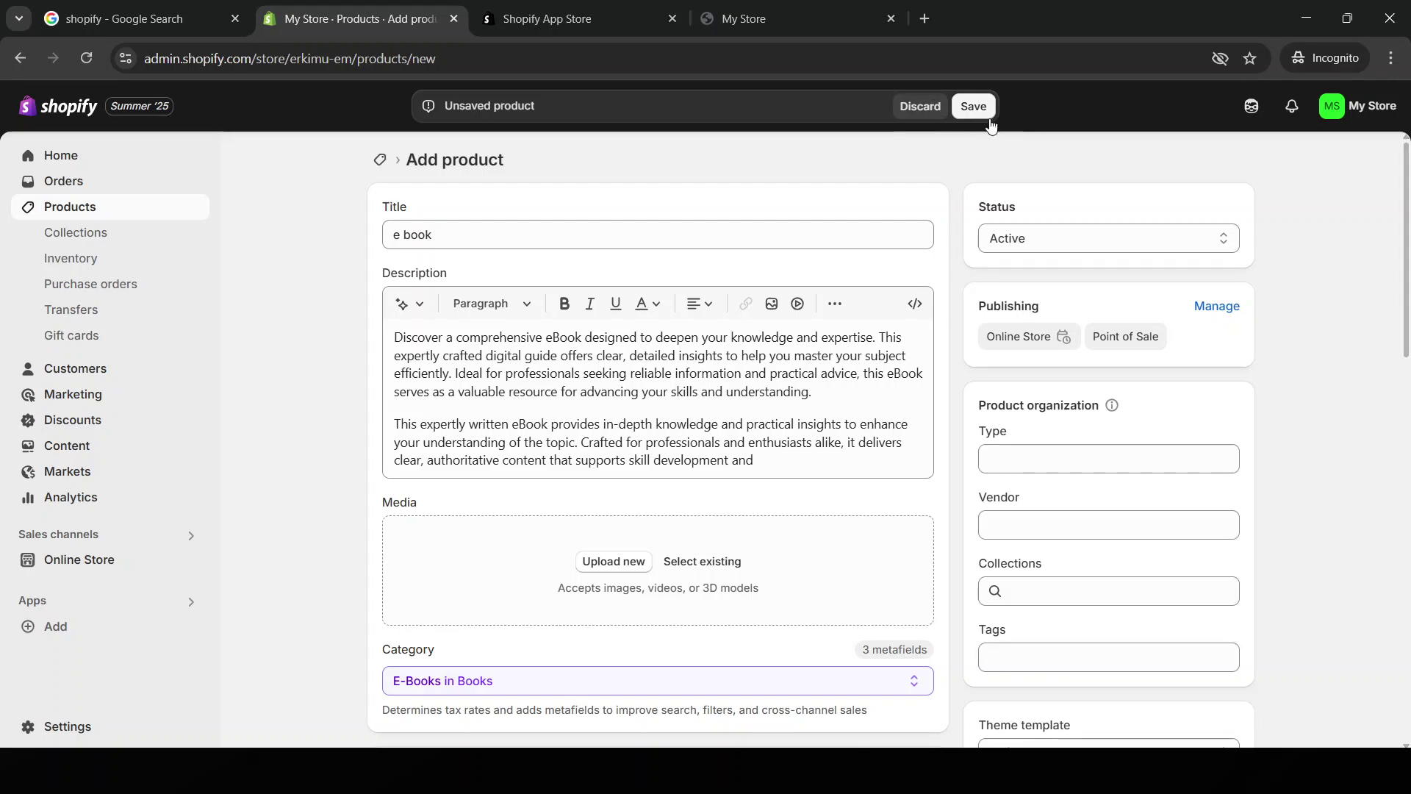